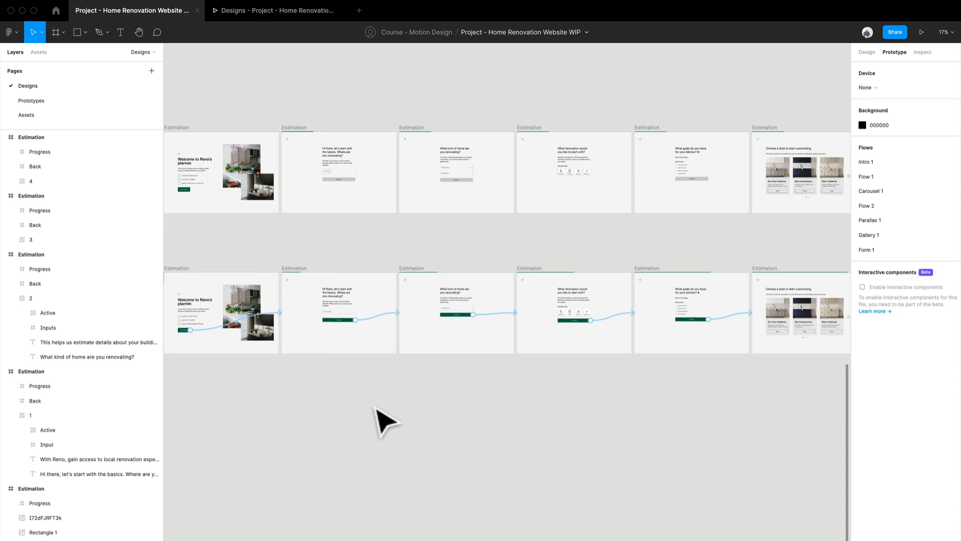
# Duplicate the Estimation frame containing the postal code question and place the copy directly below the original.
pyautogui.click(872, 56)
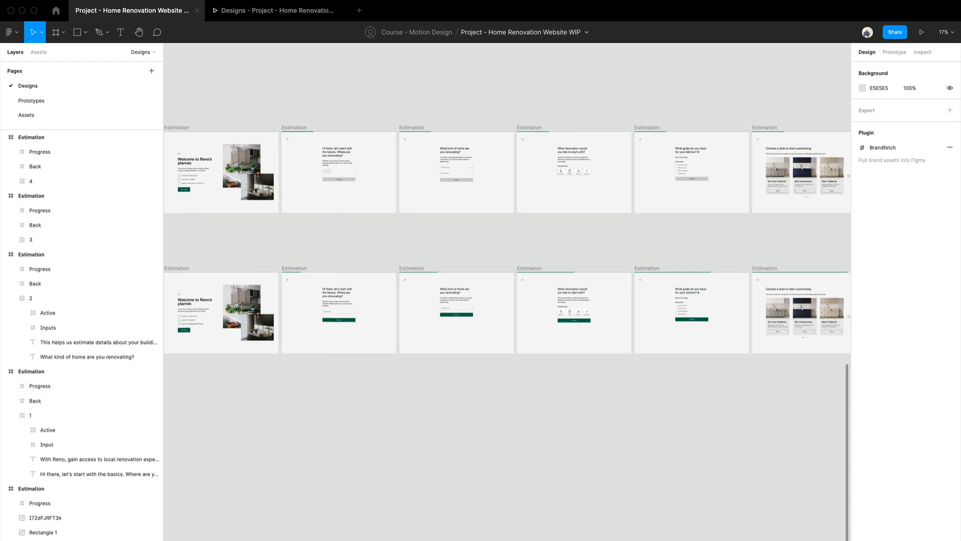
pyautogui.scroll(5, 333, 296)
pyautogui.moveTo(490, 217); pyautogui.dragTo(579, 165)
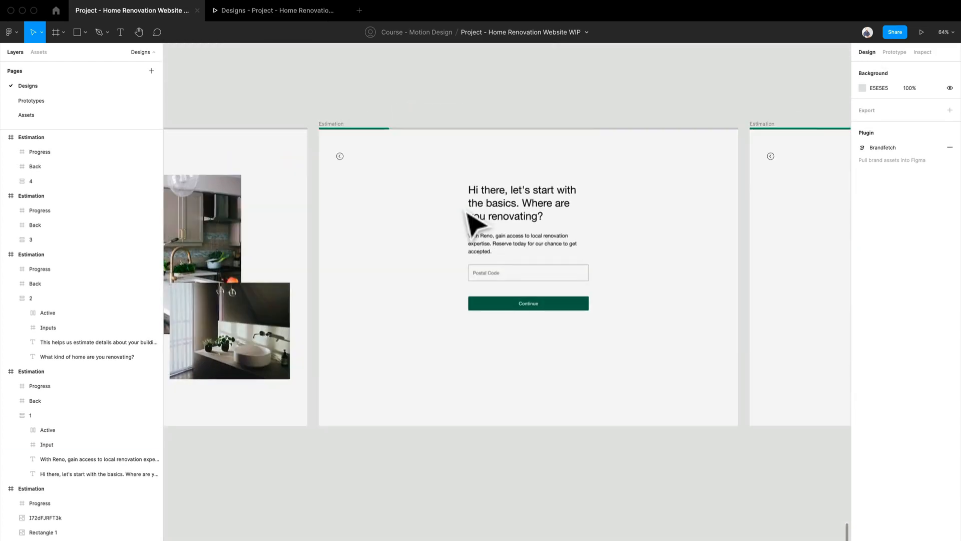
pyautogui.click(354, 140)
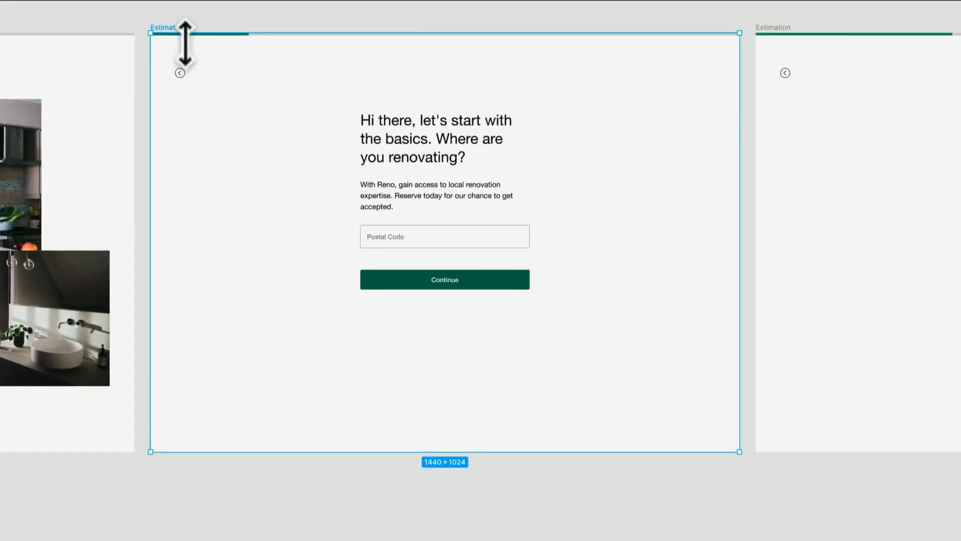
pyautogui.moveTo(181, 36); pyautogui.dragTo(163, 469)
pyautogui.click(746, 487)
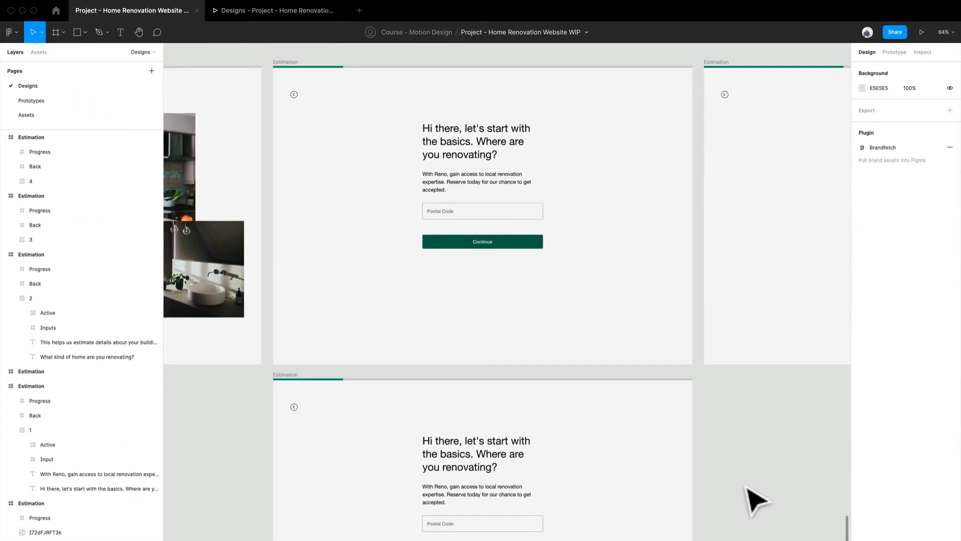
# Copy the disabled, active and hover Continue buttons from the Assets page.
pyautogui.scroll(-2, 746, 487)
pyautogui.scroll(-5, 756, 501)
pyautogui.hscroll(3, 668, 330)
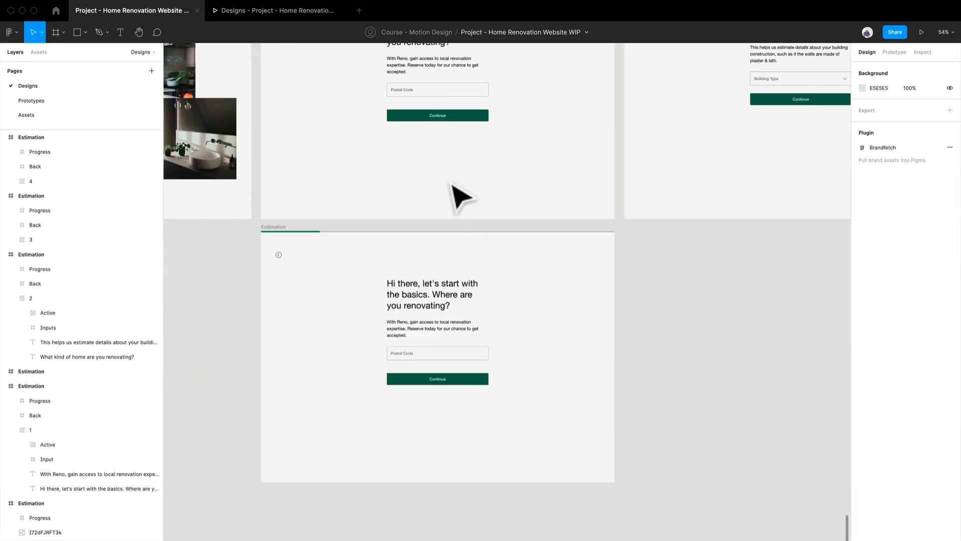
pyautogui.scroll(3, 455, 196)
pyautogui.scroll(3, 446, 235)
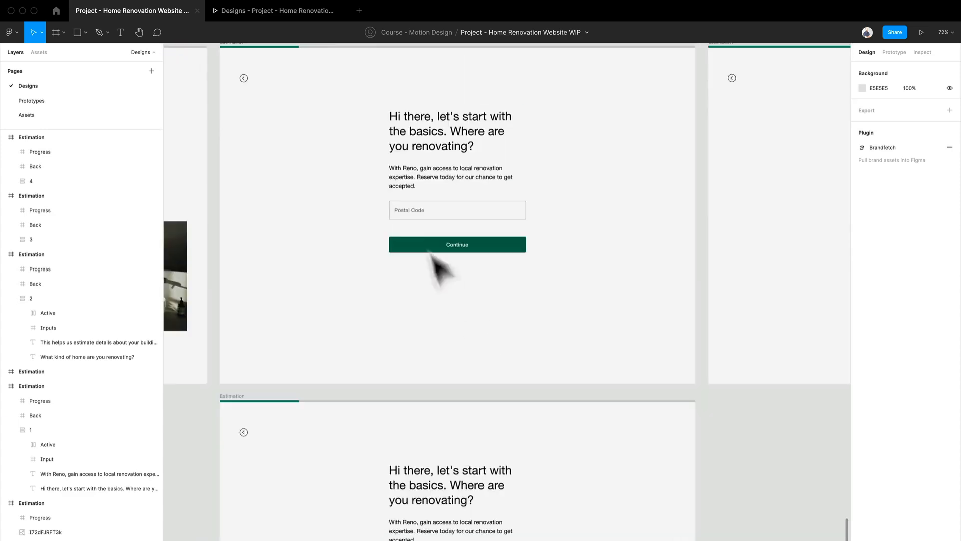
pyautogui.click(50, 112)
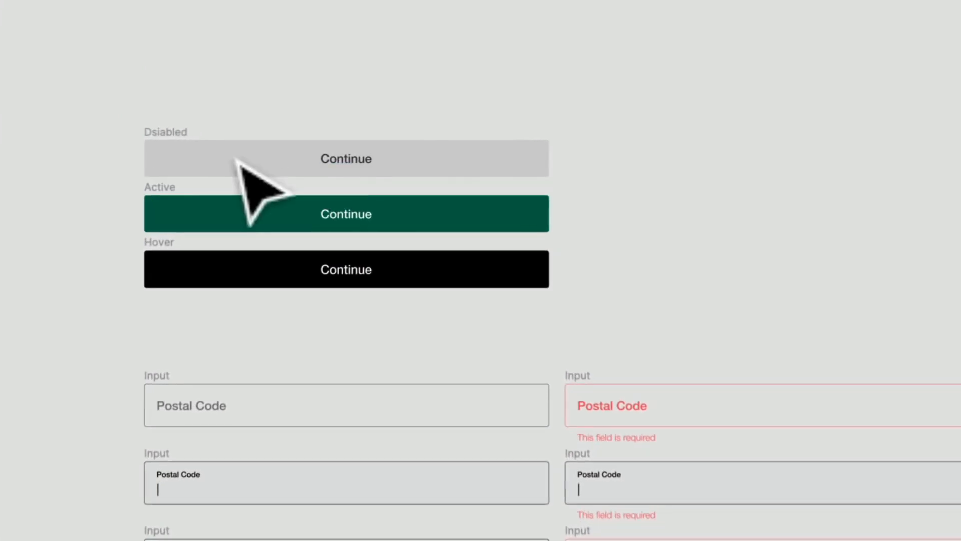
pyautogui.click(310, 123)
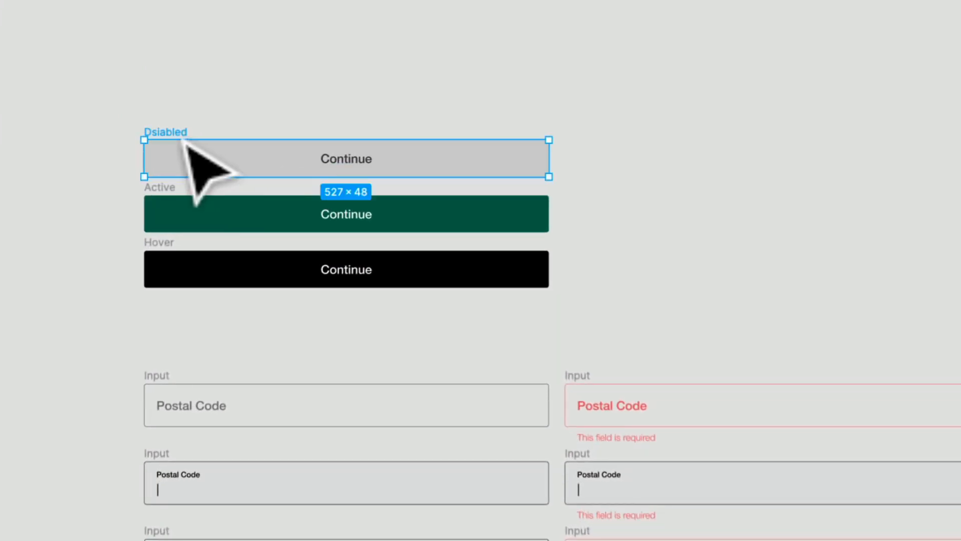
pyautogui.keyDown('shift'); pyautogui.click(172, 206); pyautogui.keyUp('shift')
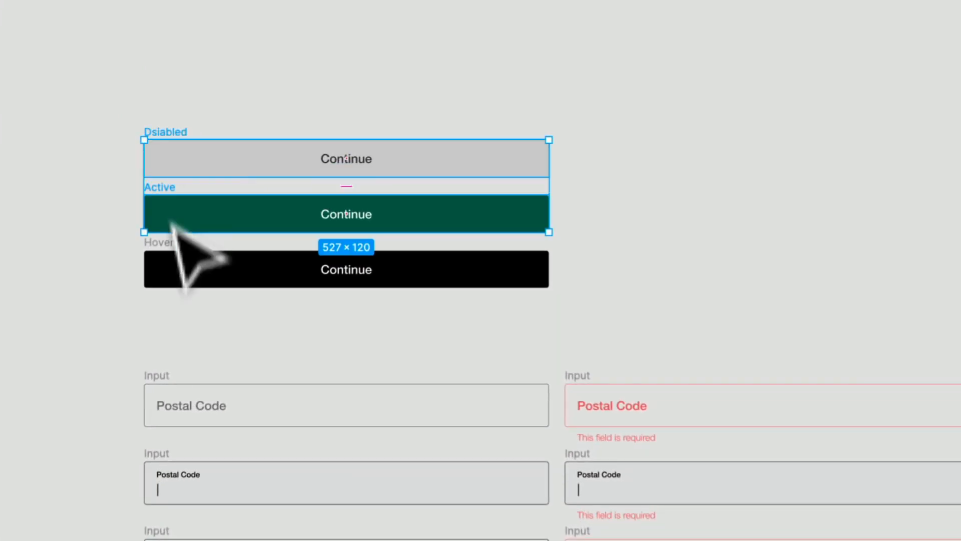
pyautogui.keyDown('shift'); pyautogui.click(169, 259); pyautogui.keyUp('shift')
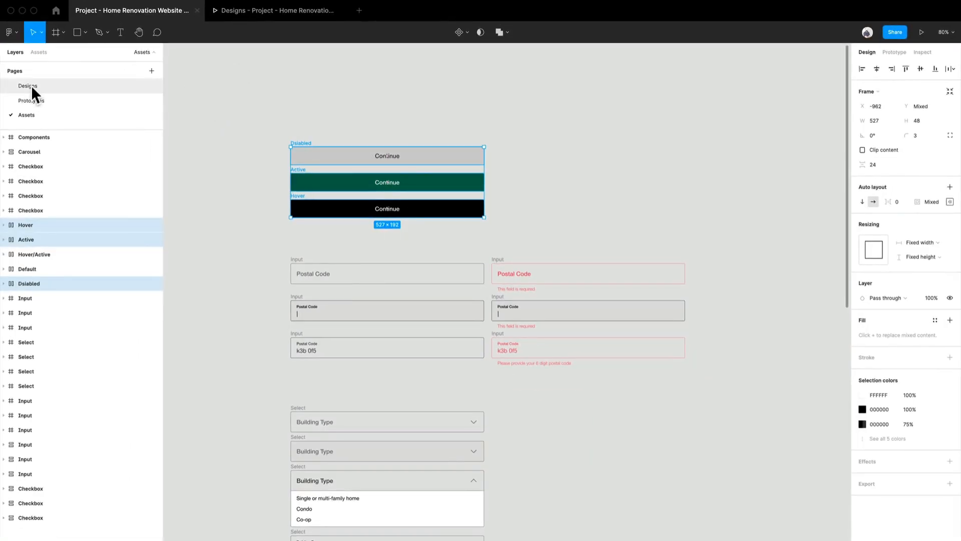
# Paste the three Continue buttons onto the Designs page and place them beside the duplicated Estimation frame.
pyautogui.click(31, 86)
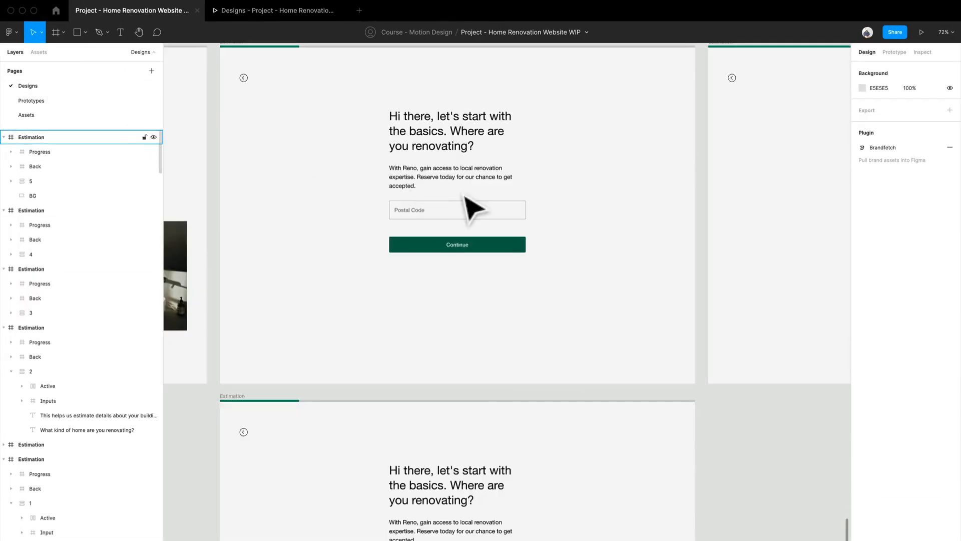
pyautogui.hotkey('ctrl', 'v')
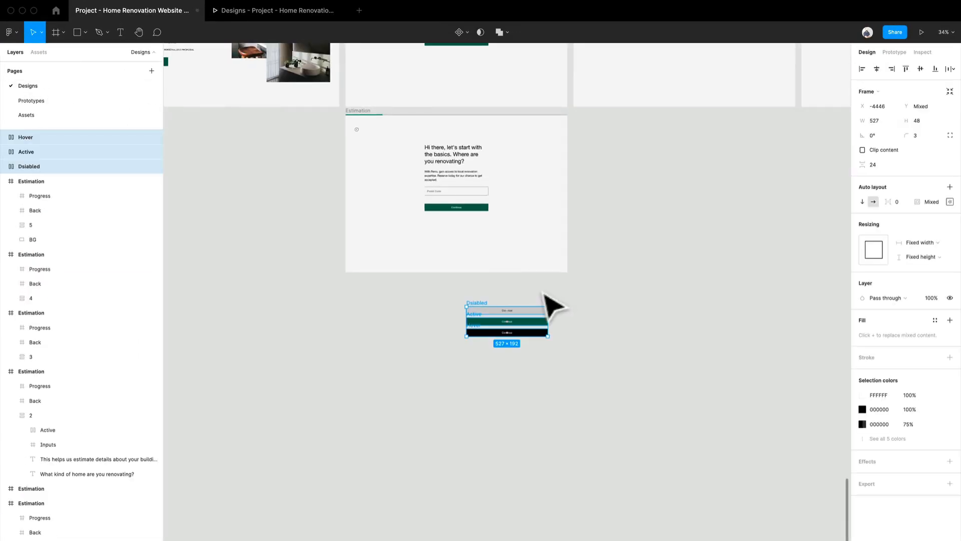
pyautogui.moveTo(530, 326); pyautogui.dragTo(303, 176)
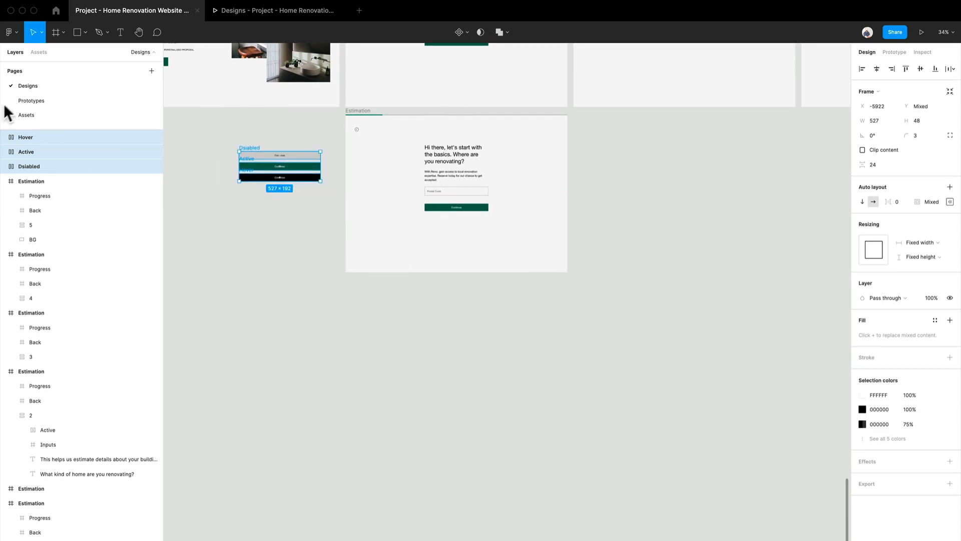
# Examine the postal code and building type field states on the Assets page, and compare them with the Estimation frames.
pyautogui.click(25, 115)
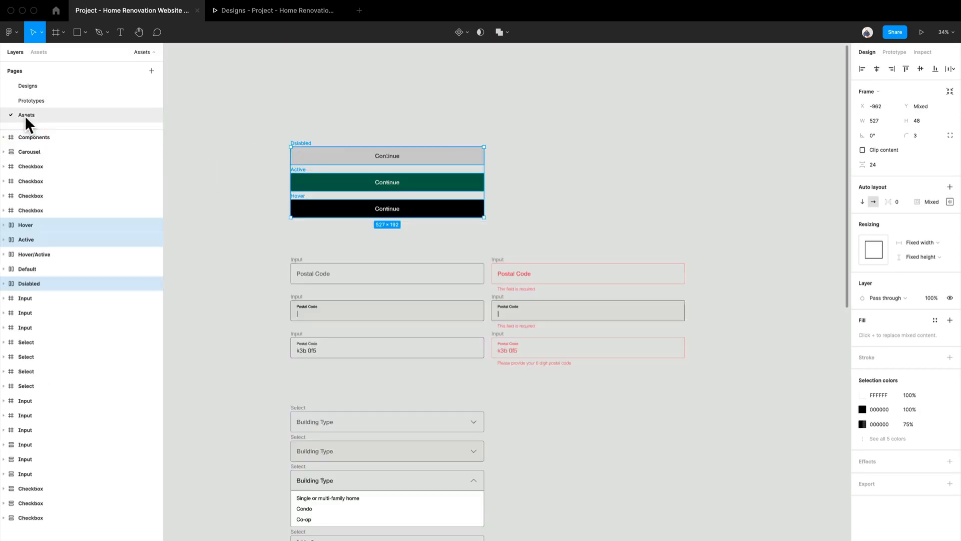
pyautogui.click(574, 211)
pyautogui.scroll(-1, 574, 210)
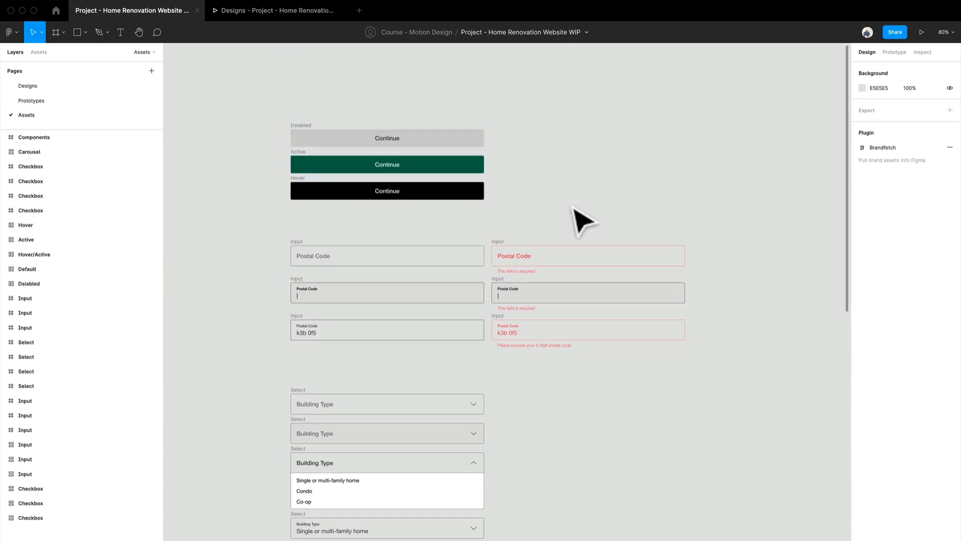
pyautogui.scroll(-2, 573, 208)
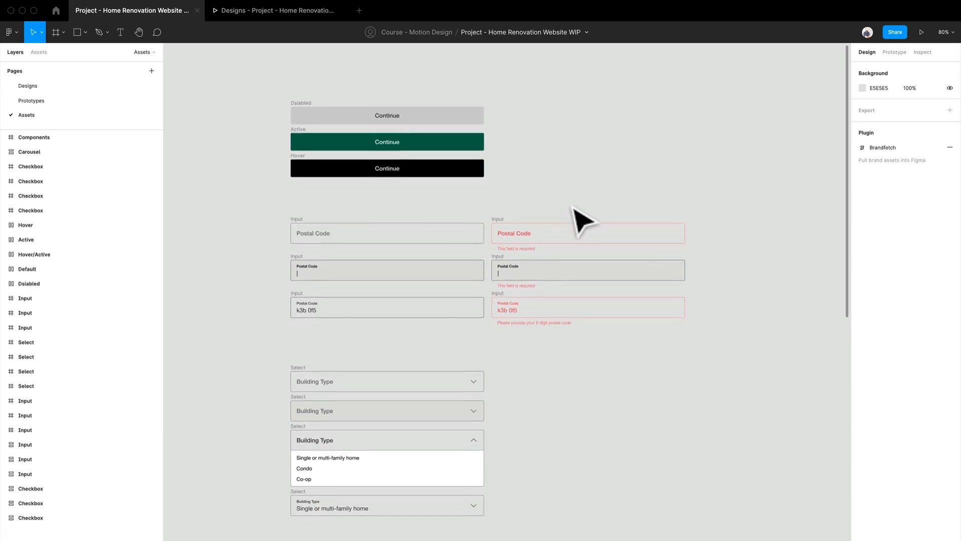
pyautogui.click(44, 85)
pyautogui.scroll(3, 401, 188)
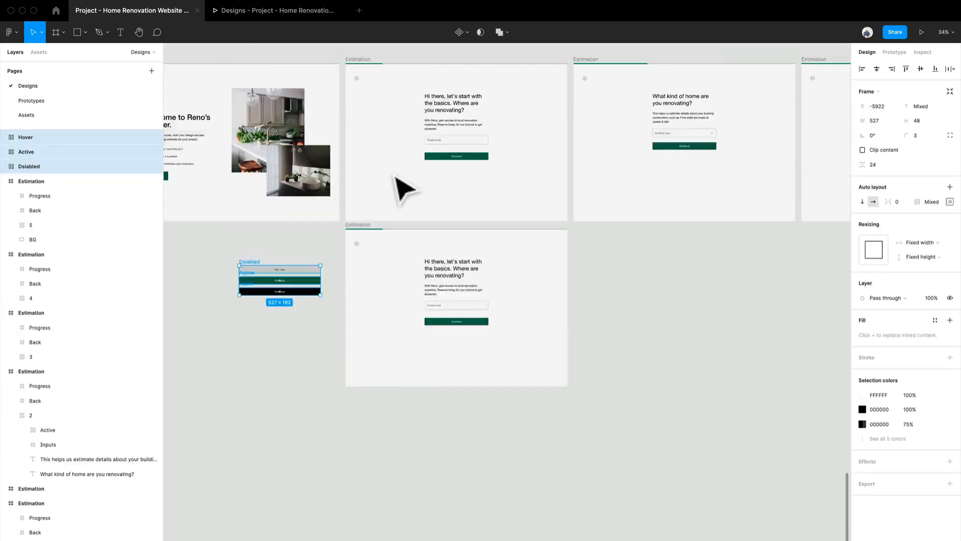
pyautogui.scroll(5, 425, 317)
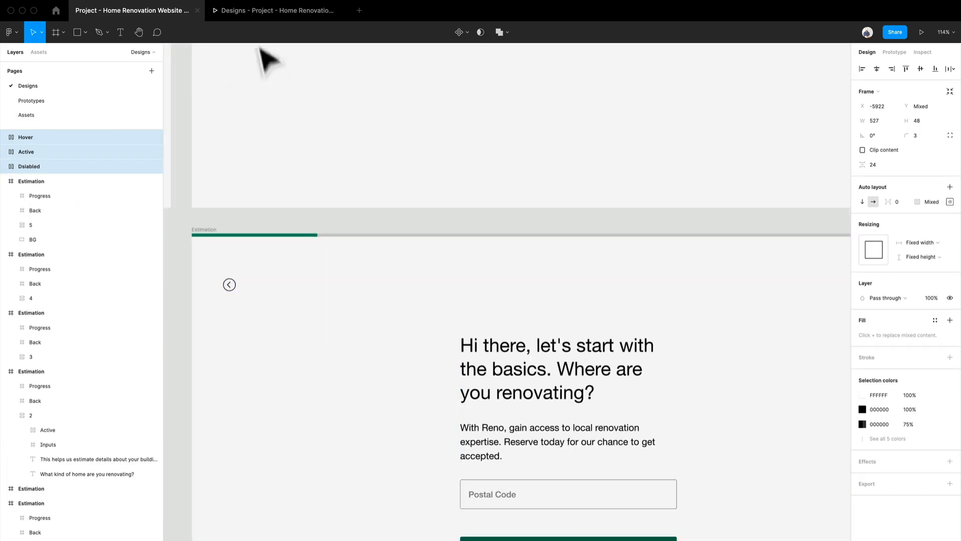
# Copy the active and filled versions of the Postal Code input from the Assets page.
pyautogui.click(23, 116)
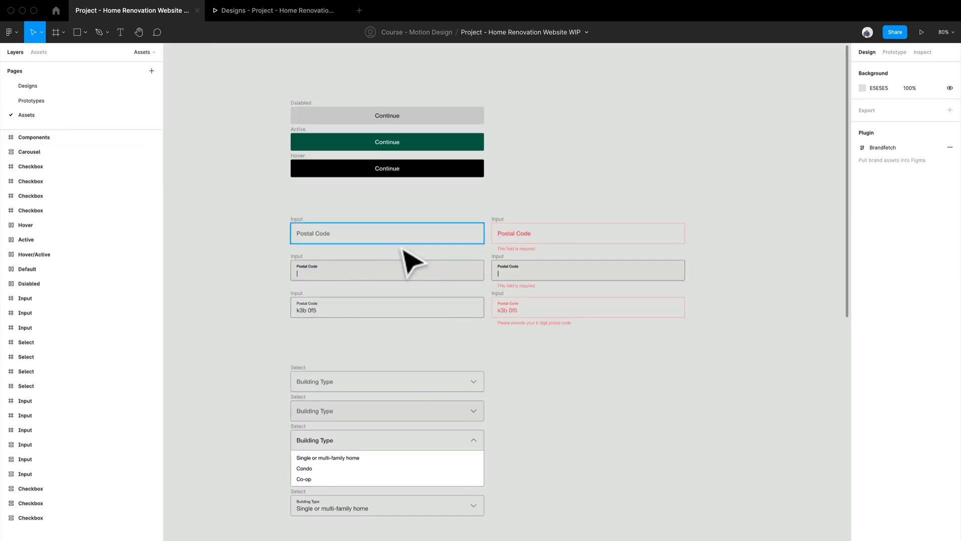
pyautogui.scroll(-3, 401, 253)
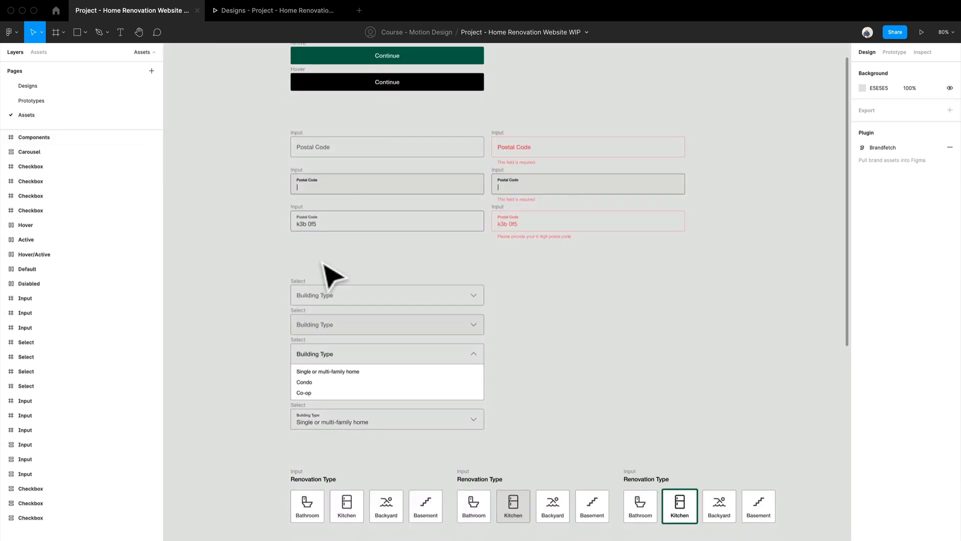
pyautogui.scroll(-2, 323, 264)
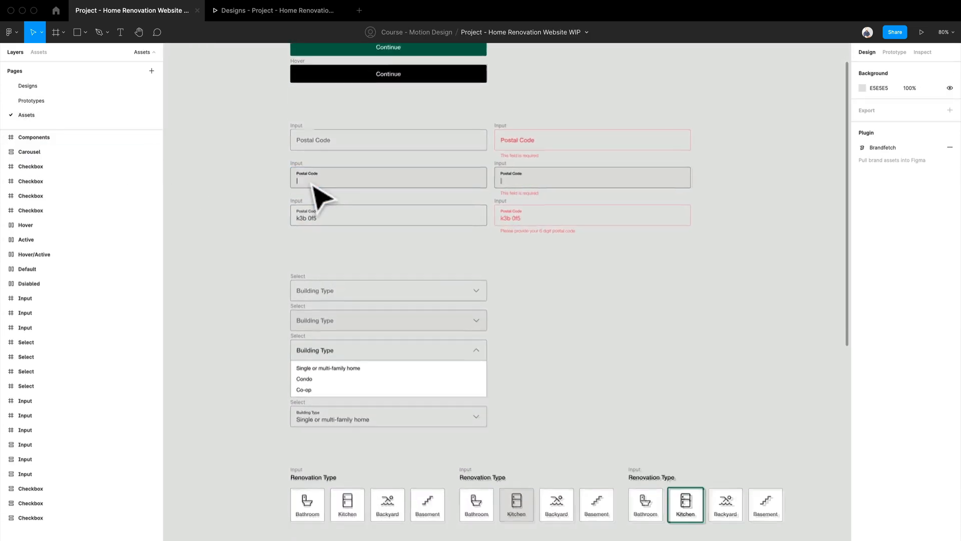
pyautogui.scroll(5, 318, 188)
pyautogui.scroll(-1, 316, 188)
pyautogui.click(296, 162)
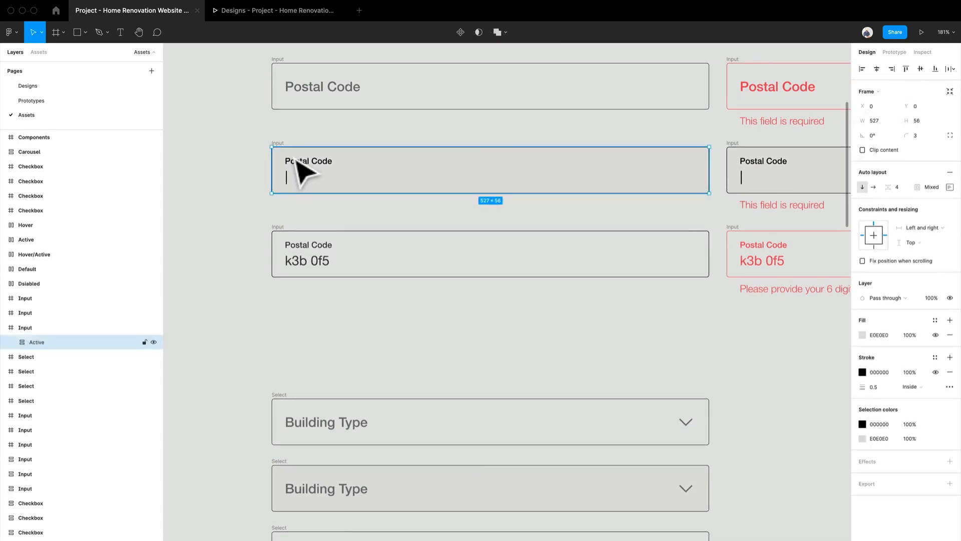
pyautogui.moveTo(525, 214); pyautogui.dragTo(505, 192)
pyautogui.moveTo(685, 210); pyautogui.dragTo(614, 272)
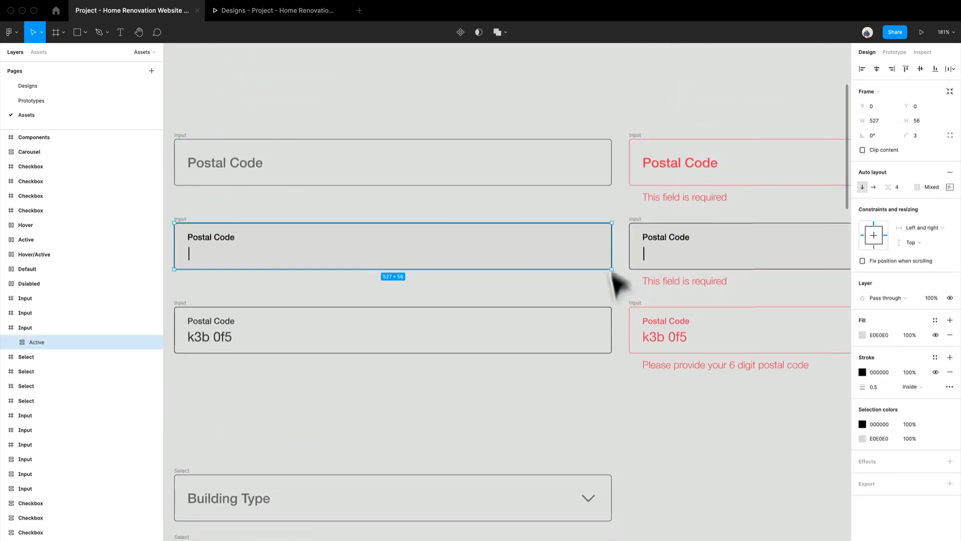
pyautogui.moveTo(372, 278); pyautogui.dragTo(424, 270)
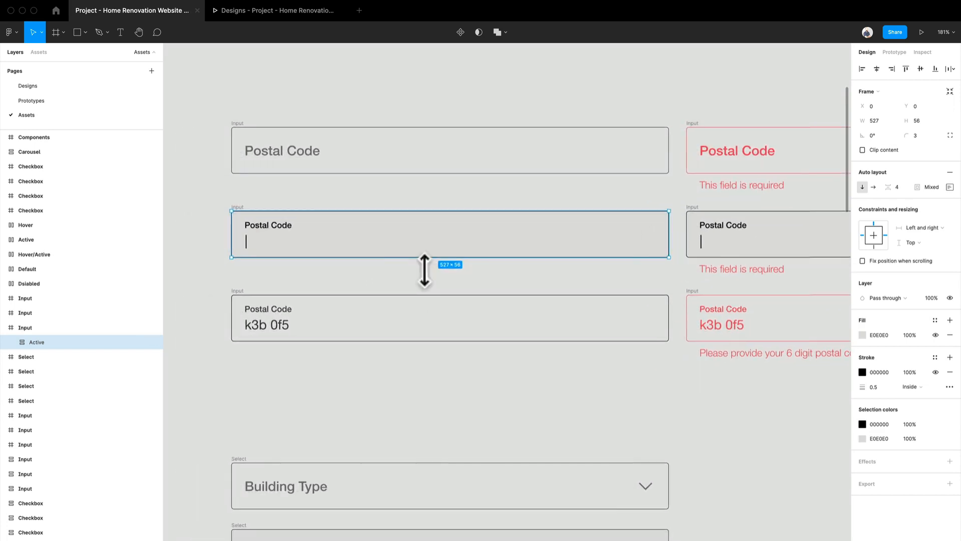
pyautogui.keyDown('shift'); pyautogui.click(309, 328); pyautogui.keyUp('shift')
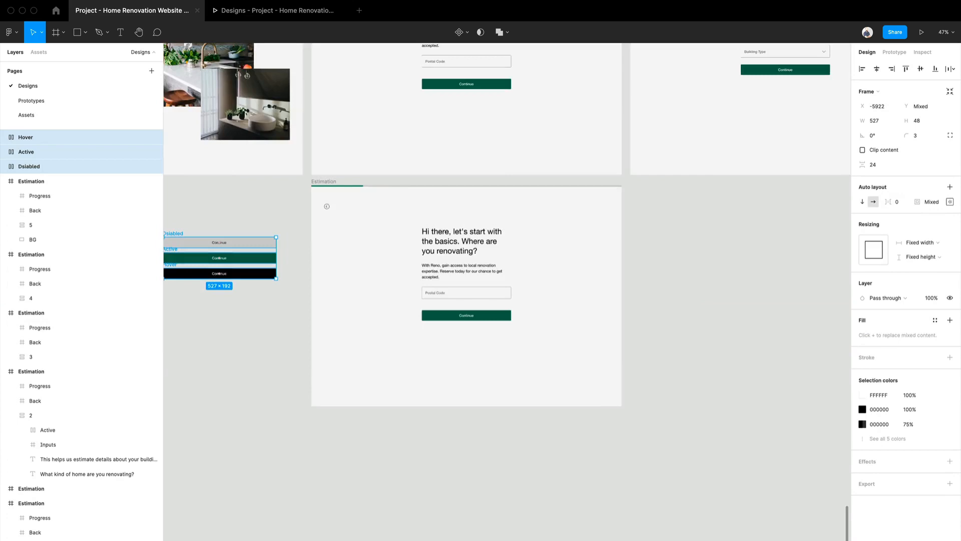
# Paste the two Postal Code inputs onto the Designs page, below the pasted Continue buttons.
pyautogui.moveTo(168, 371); pyautogui.dragTo(534, 247)
pyautogui.click(541, 275)
pyautogui.press('super+v')
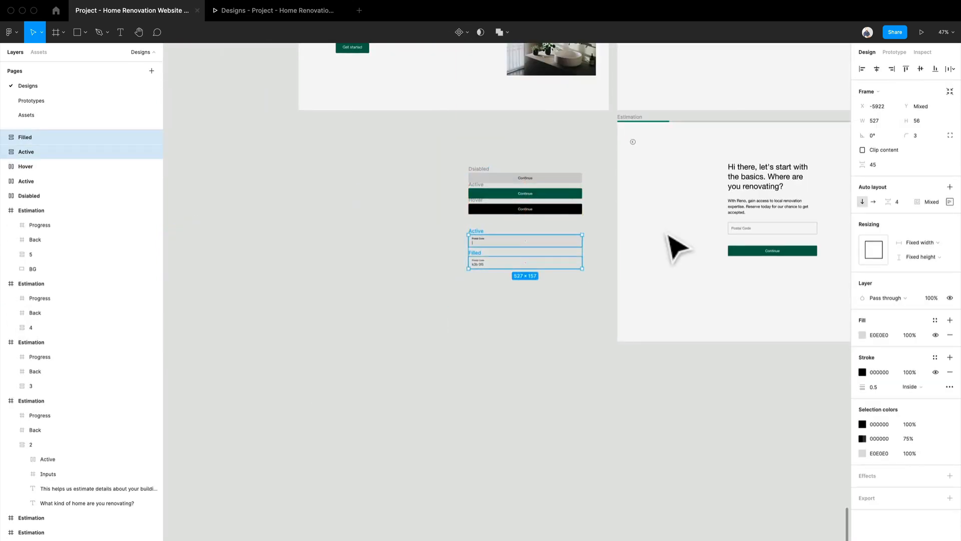
# Inspect the Postal Code field and Continue button inside the duplicated Estimation frame.
pyautogui.scroll(5, 671, 246)
pyautogui.moveTo(701, 258); pyautogui.dragTo(511, 183)
pyautogui.scroll(2, 631, 203)
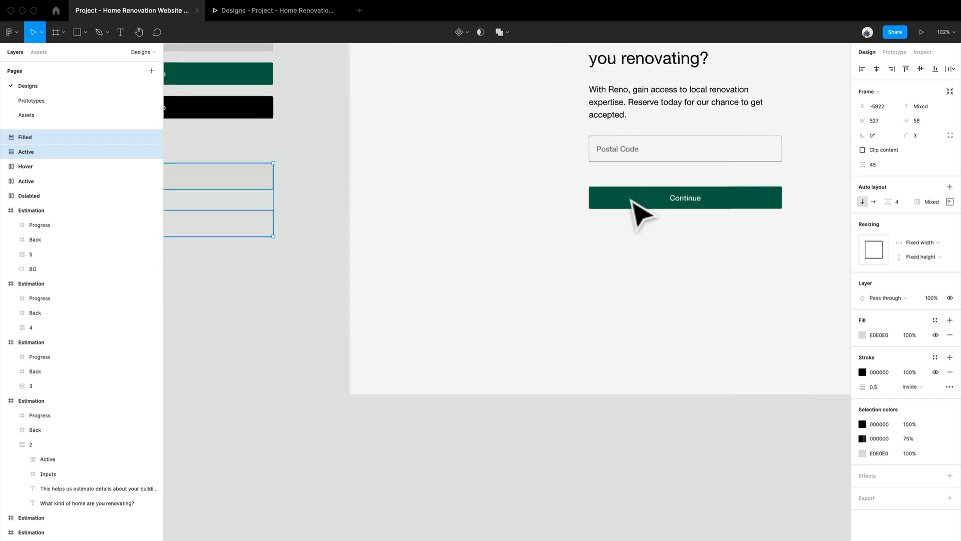
pyautogui.scroll(-7, 632, 203)
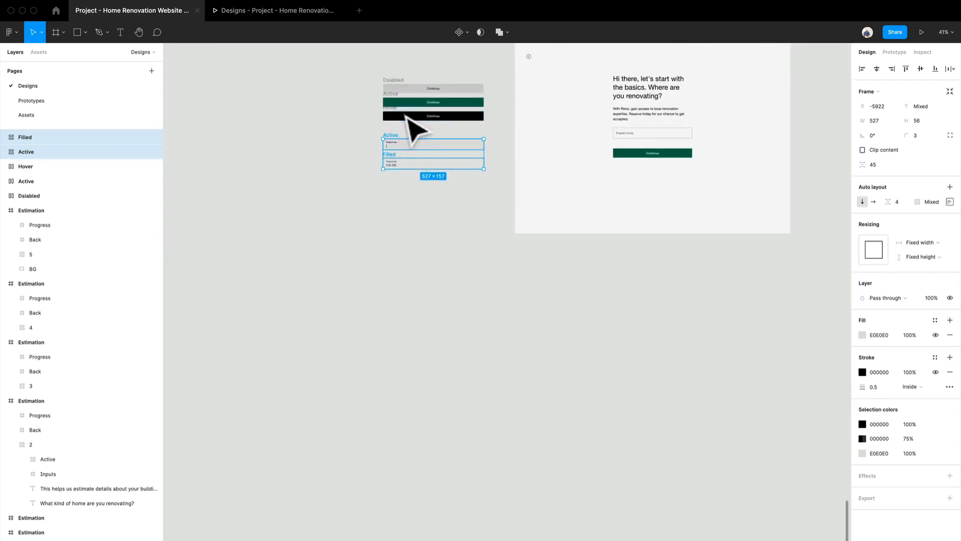
pyautogui.scroll(5, 414, 124)
pyautogui.scroll(2, 521, 215)
pyautogui.moveTo(722, 271); pyautogui.dragTo(483, 249)
pyautogui.doubleClick(663, 269)
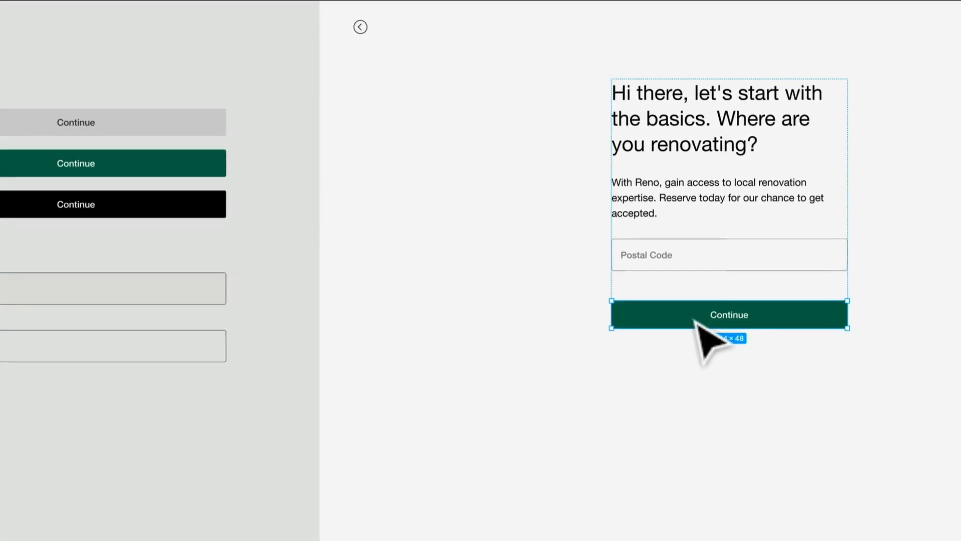
# Rename all three pasted Continue button layers to "Button".
pyautogui.moveTo(143, 208); pyautogui.dragTo(363, 425)
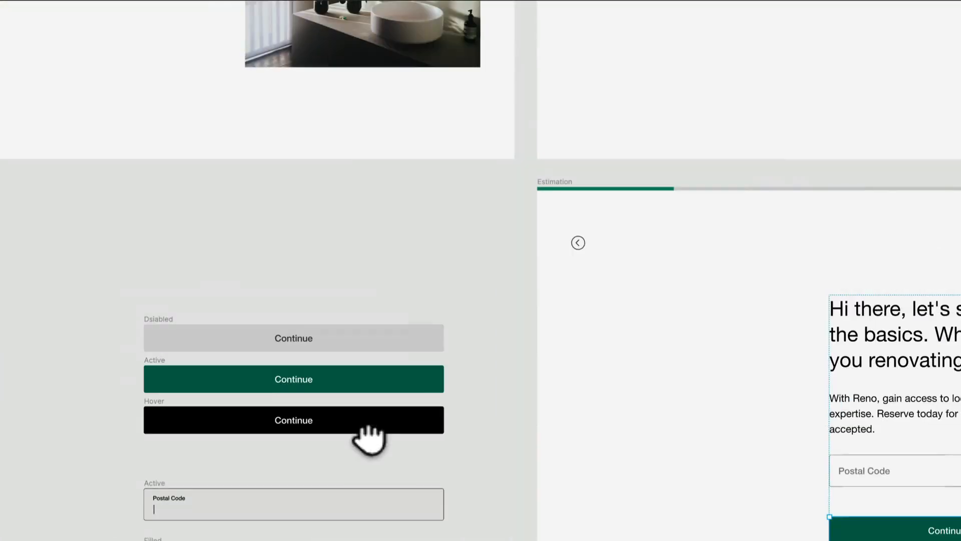
pyautogui.moveTo(124, 293); pyautogui.dragTo(475, 461)
pyautogui.press('super+r')
pyautogui.write('Bu')
pyautogui.press('BackSpace')
pyautogui.press('BackSpace')
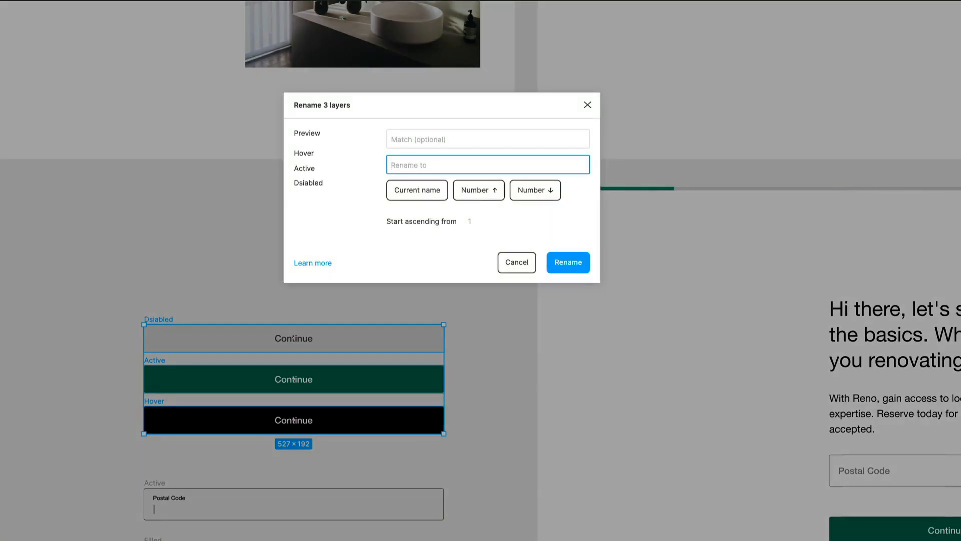
pyautogui.write('Button')
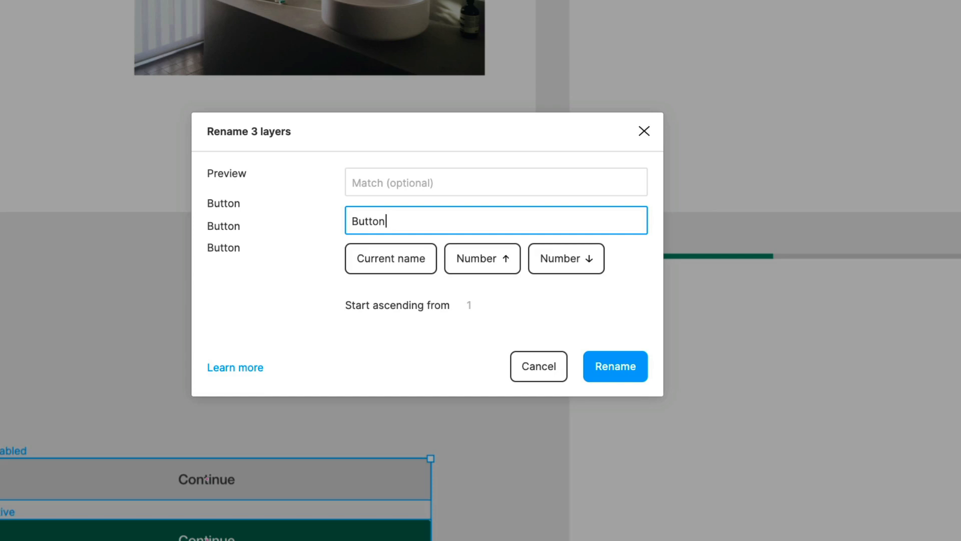
pyautogui.press('Return')
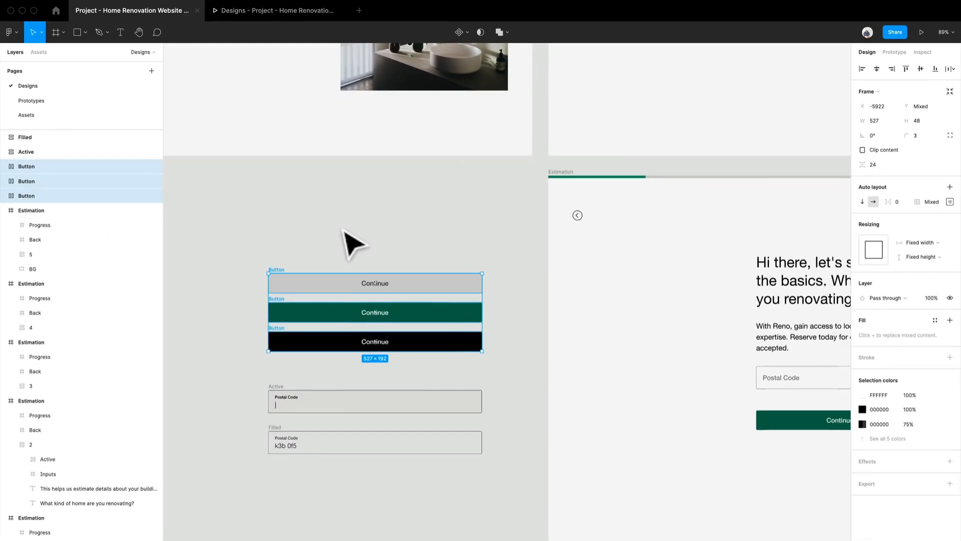
pyautogui.click(353, 244)
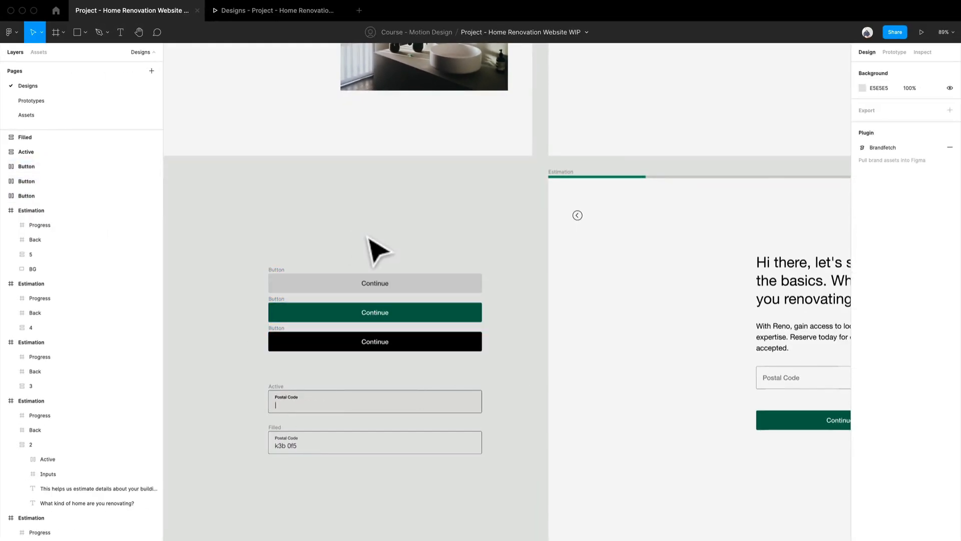
# Copy the grey Continue button from the pasted button states for use in the upper Estimation frame.
pyautogui.scroll(5, 375, 250)
pyautogui.hscroll(3, 376, 251)
pyautogui.click(225, 401)
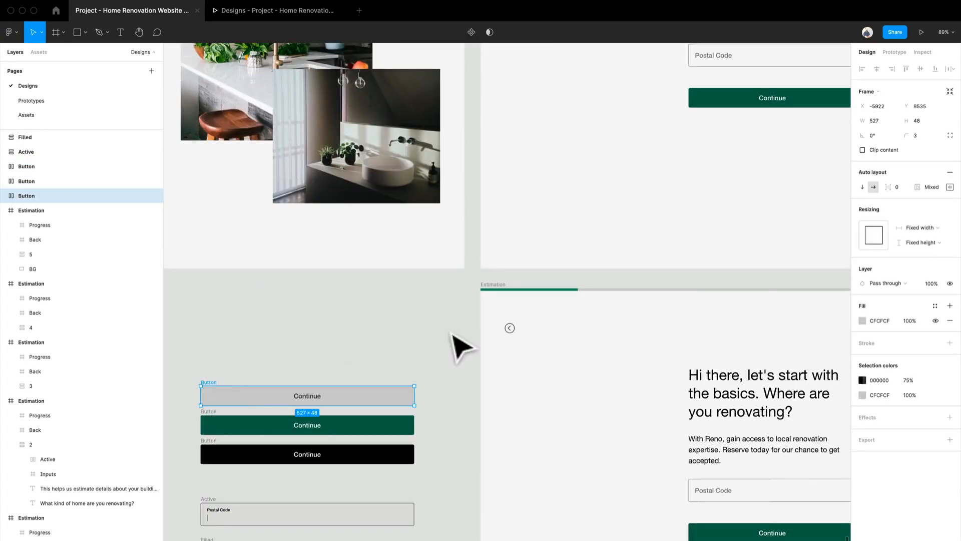
pyautogui.scroll(-6, 451, 371)
pyautogui.hscroll(3, 451, 370)
pyautogui.scroll(2, 533, 345)
pyautogui.hscroll(3, 533, 346)
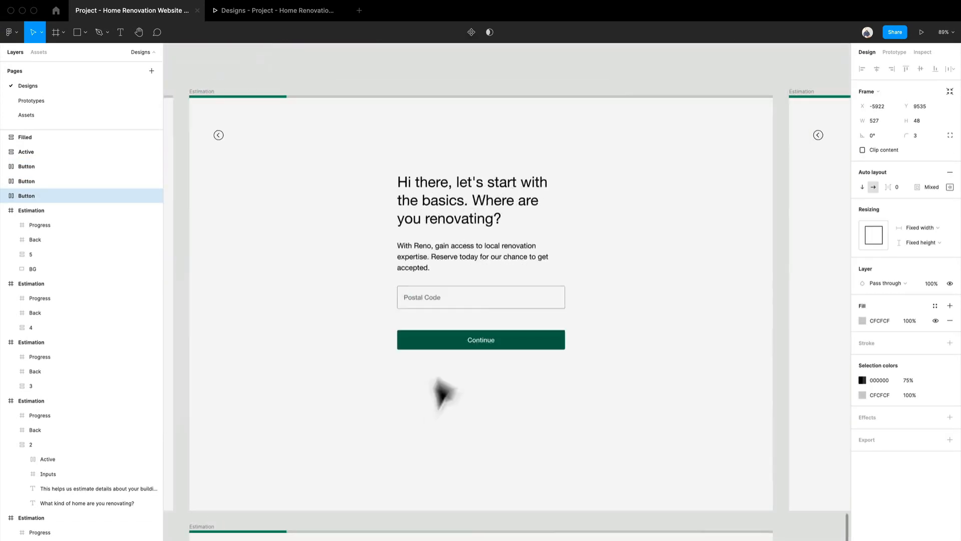
pyautogui.click(487, 316)
pyautogui.press('super+v')
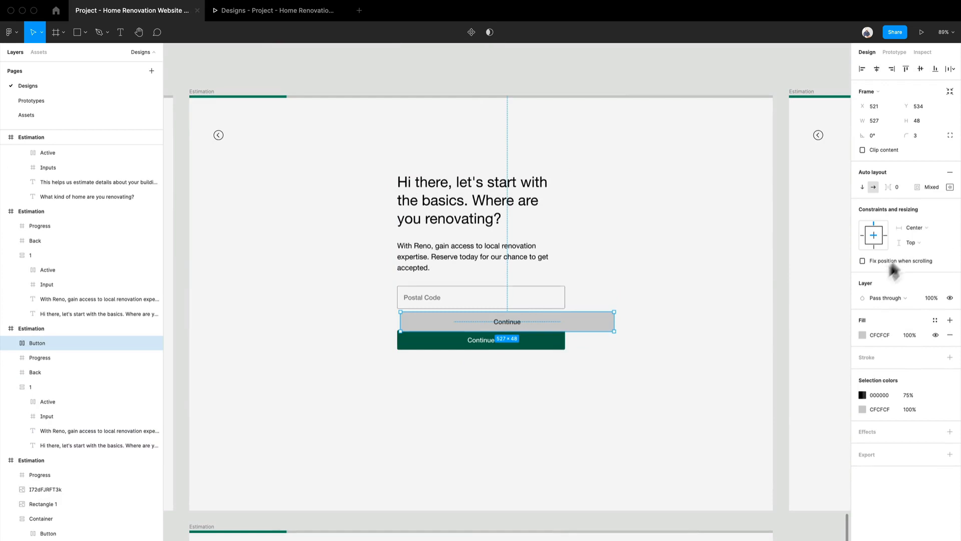
pyautogui.click(485, 256)
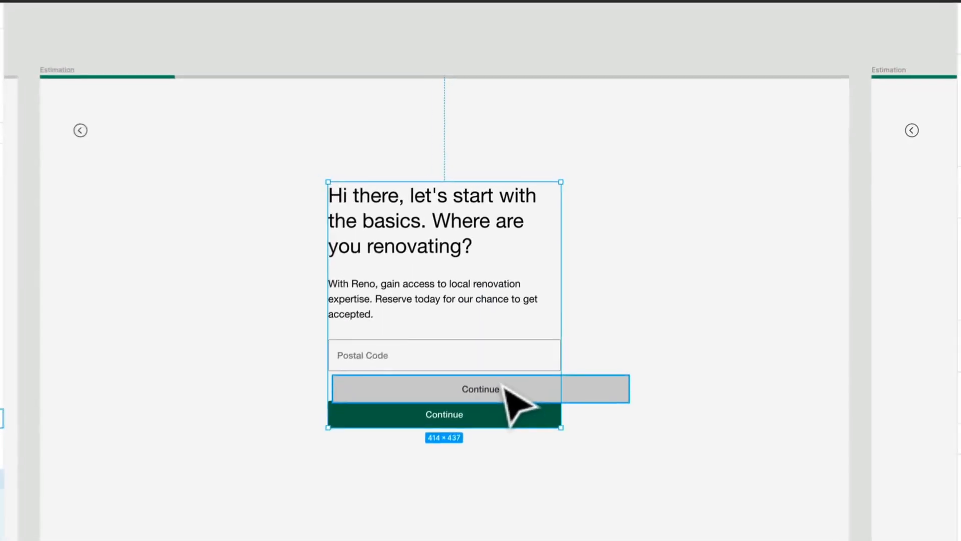
pyautogui.click(518, 327)
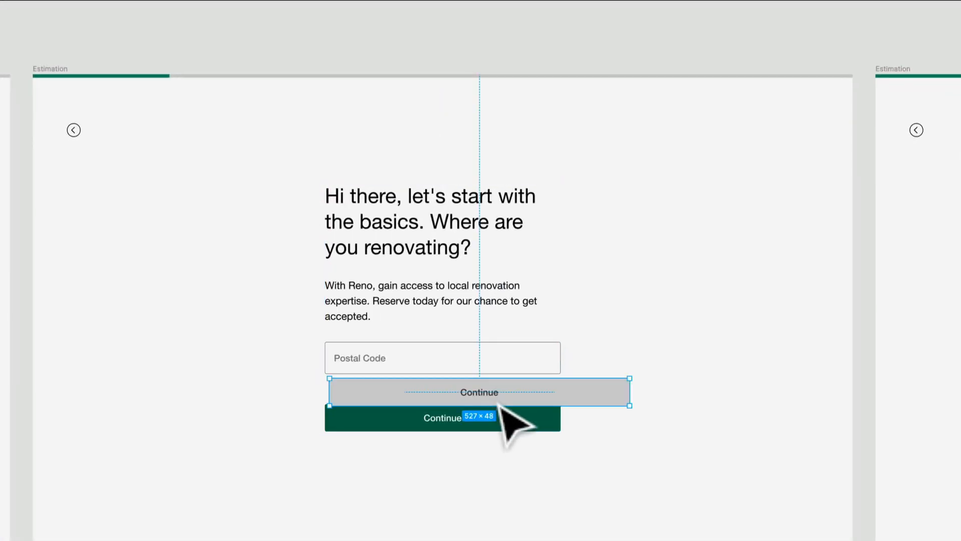
pyautogui.press('Delete')
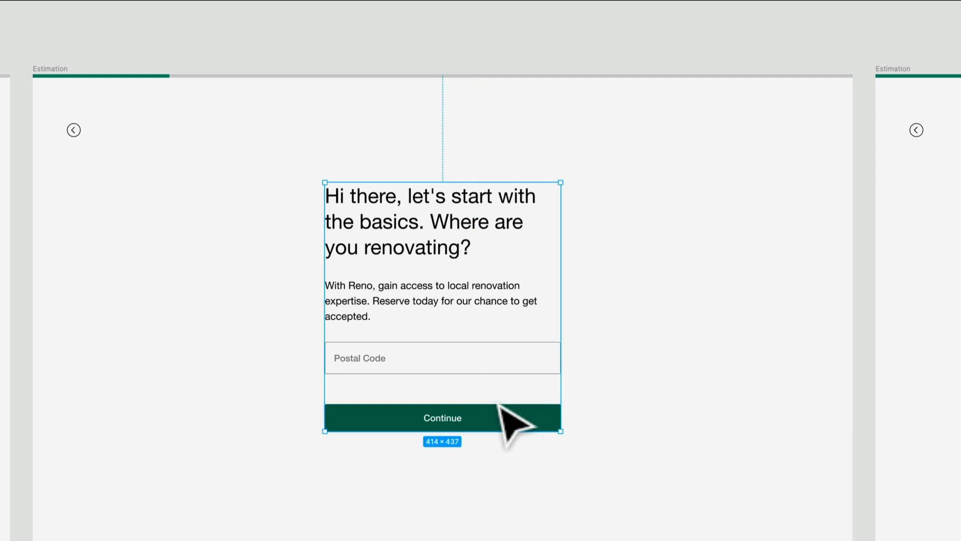
# Replace the green Continue button with the grey one inside the upper Estimation frame's form group.
pyautogui.hotkey('ctrl', 'z')
pyautogui.click(484, 431)
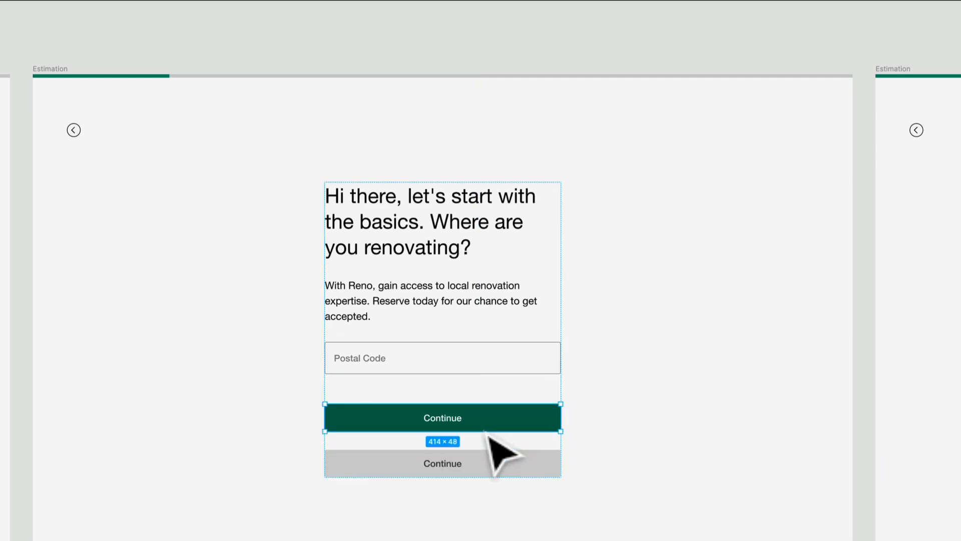
pyautogui.press('Delete')
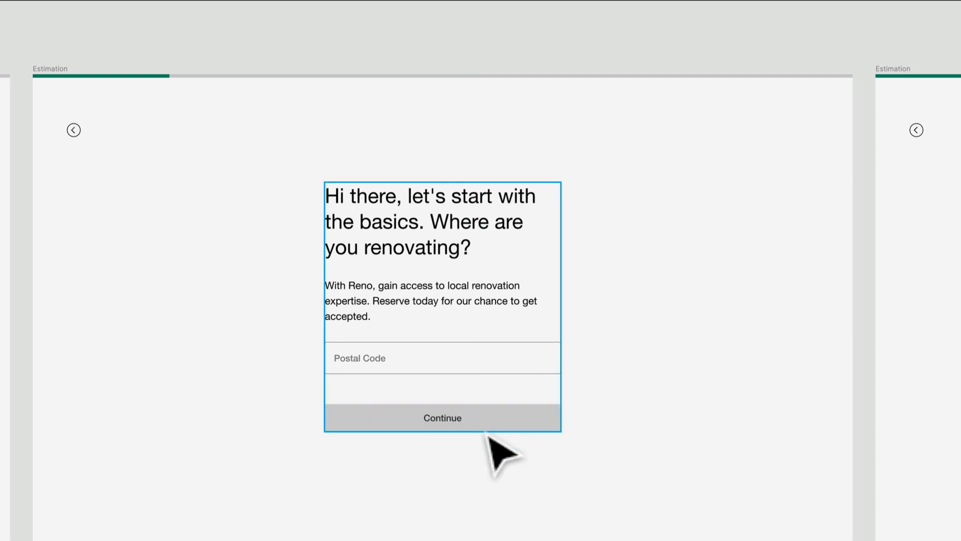
pyautogui.press('Escape')
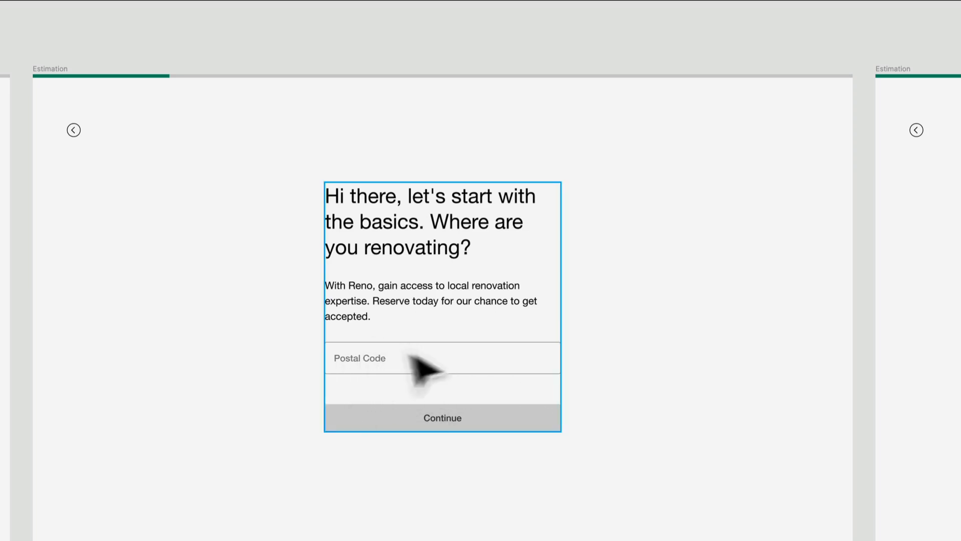
# Replace the green Continue button with the grey one inside the lower, duplicated Estimation frame's form group.
pyautogui.scroll(-5, 440, 365)
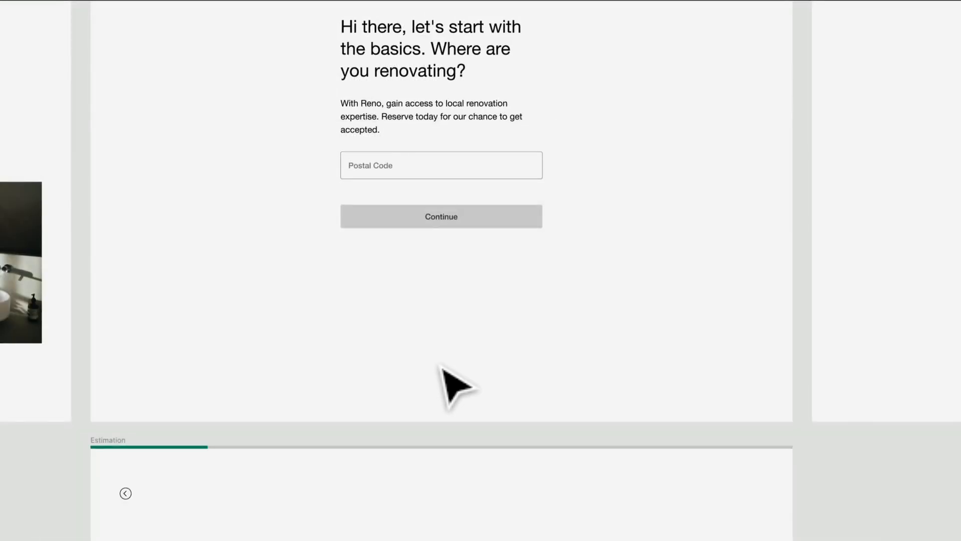
pyautogui.scroll(-5, 453, 386)
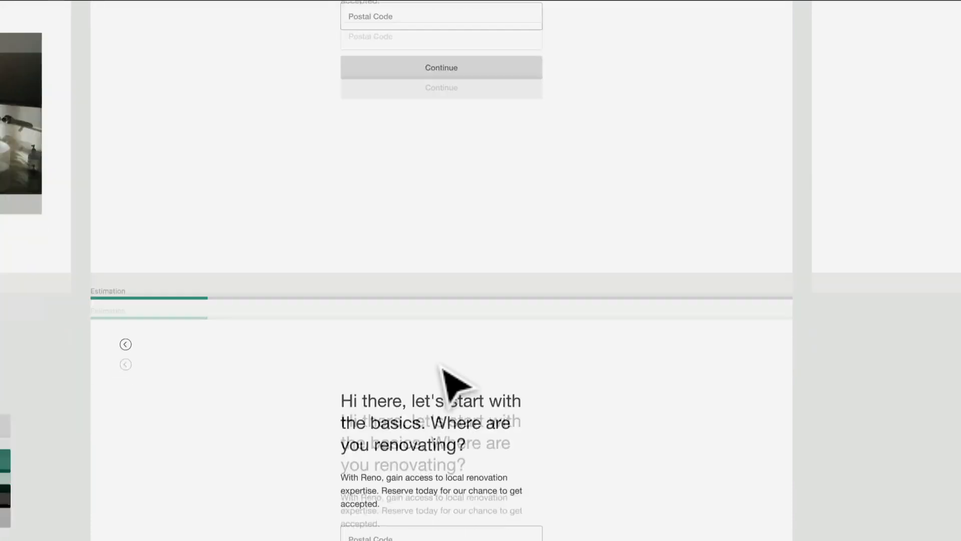
pyautogui.click(397, 430)
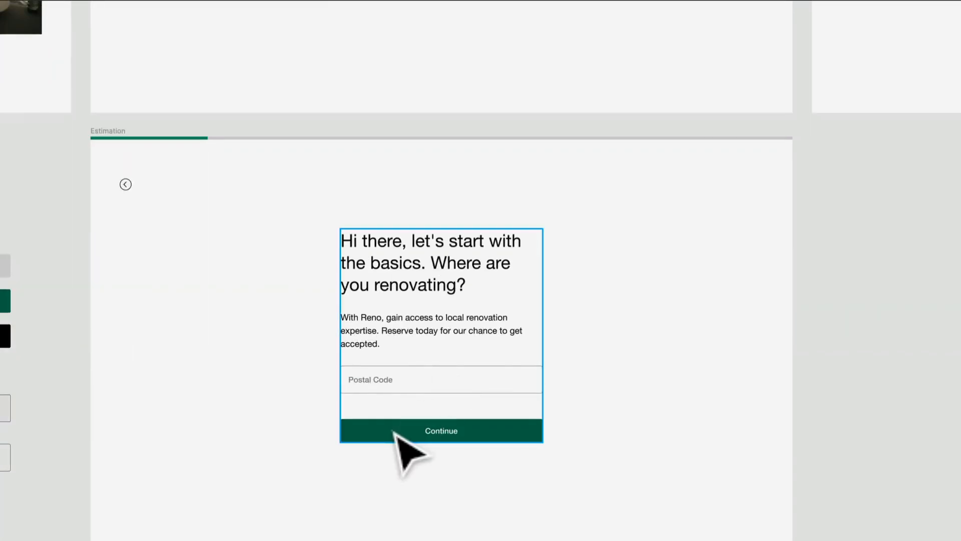
pyautogui.hotkey('ctrl', 'd')
pyautogui.click(447, 433)
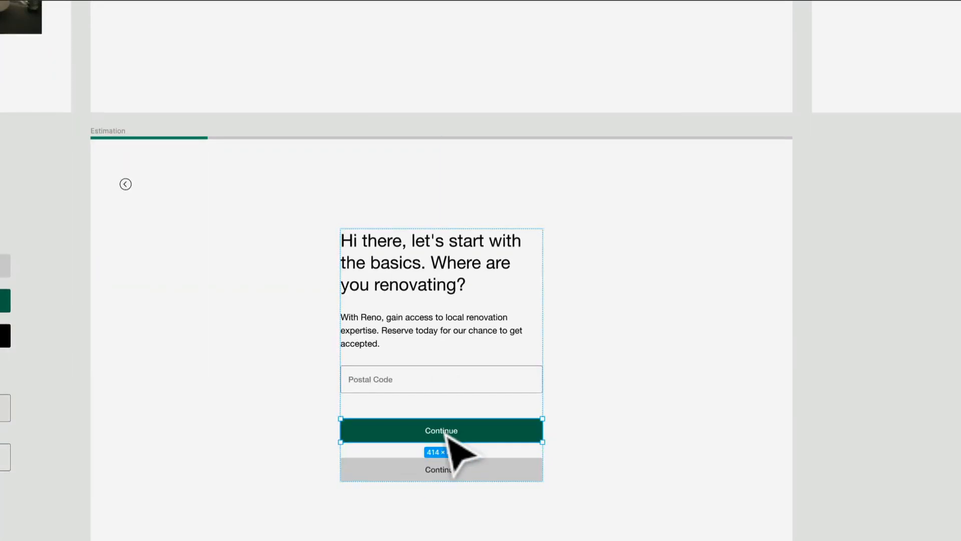
pyautogui.press('Delete')
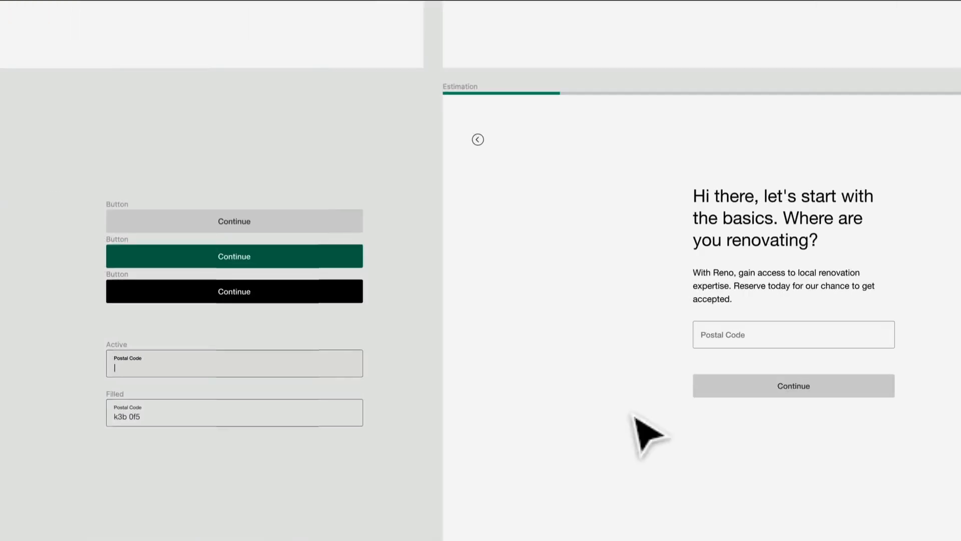
# Place a copy of the Active Postal Code input between the existing Postal Code field and Continue in the lower Estimation frame.
pyautogui.click(126, 355)
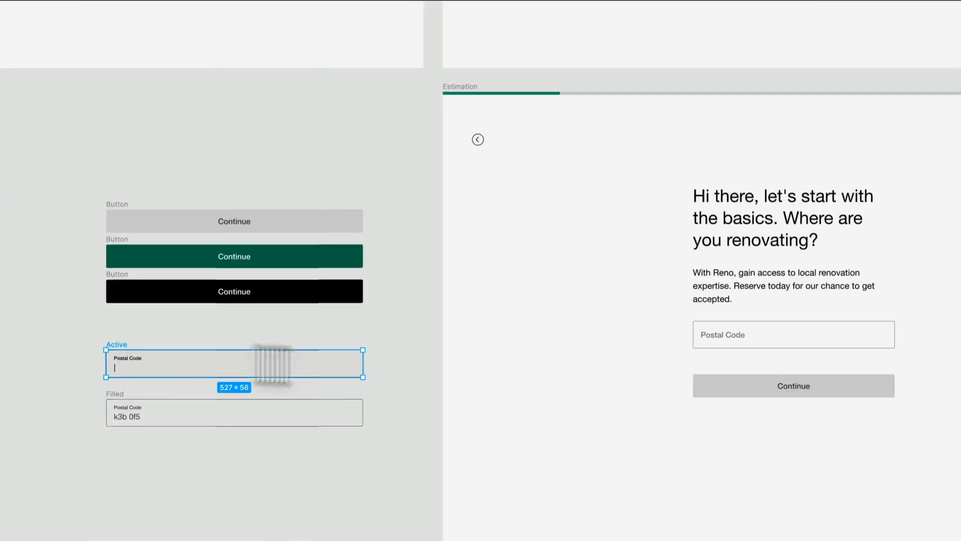
pyautogui.hscroll(6, 660, 410)
pyautogui.scroll(5, 536, 400)
pyautogui.click(463, 230)
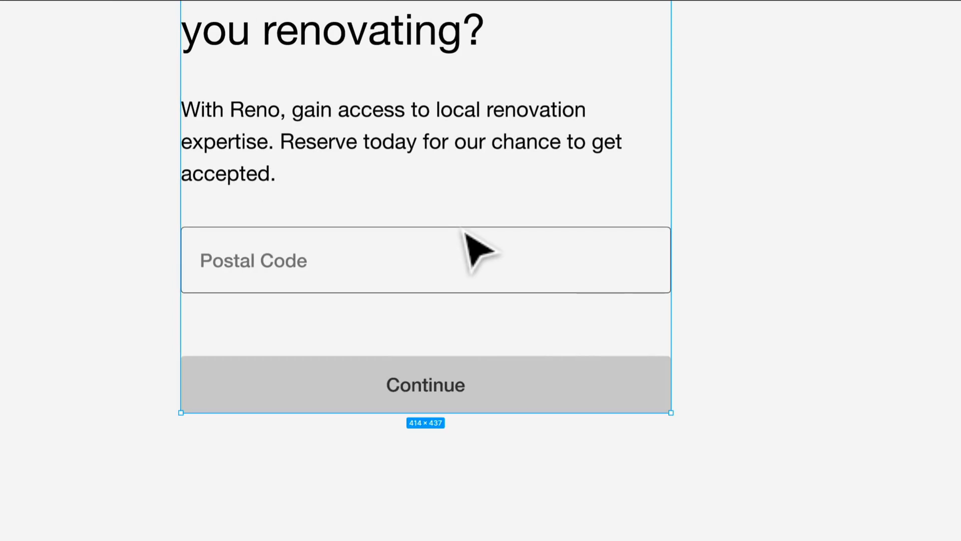
pyautogui.press('super+v')
pyautogui.press('Up')
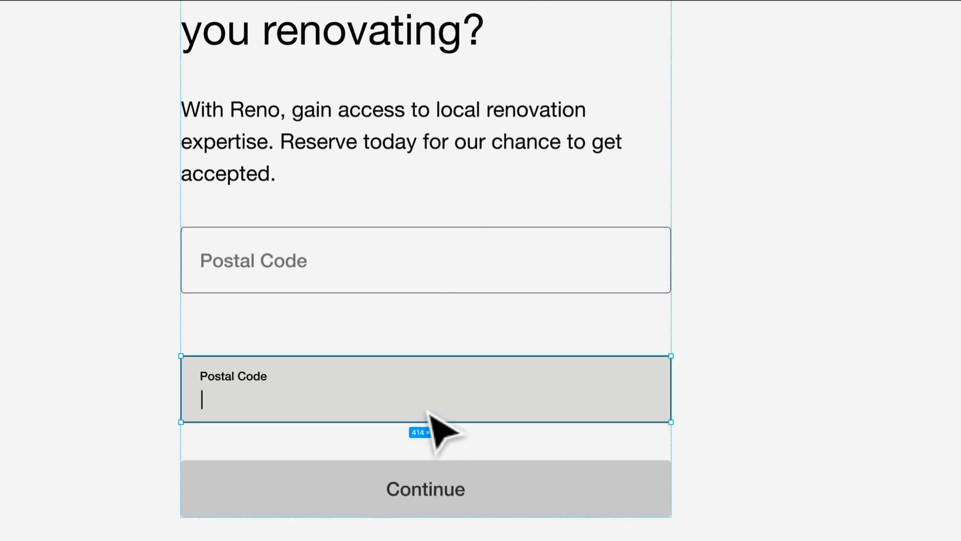
pyautogui.click(381, 261)
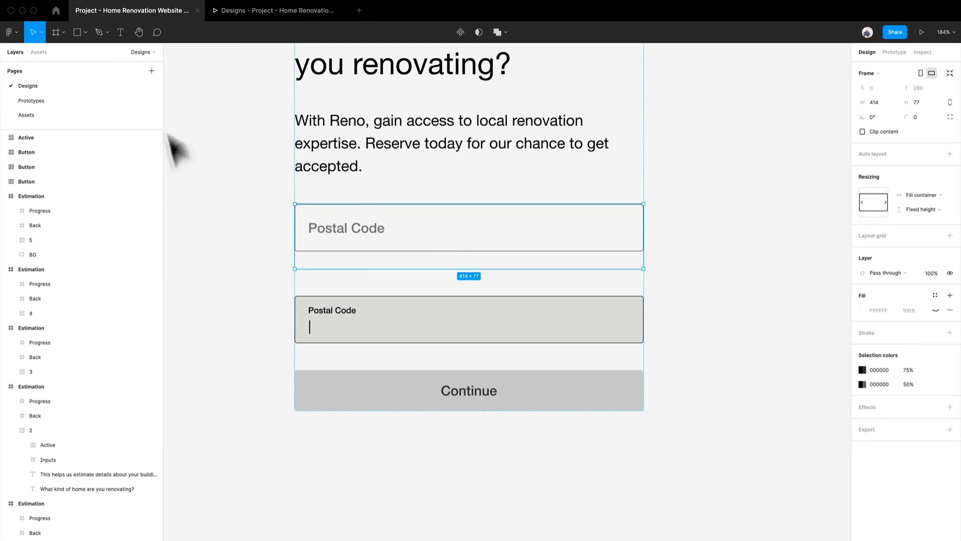
# Examine how the active Postal Code input on the Assets page is nested, comparing its Input frame with the Active, Content and Label layers.
pyautogui.click(50, 115)
pyautogui.click(274, 279)
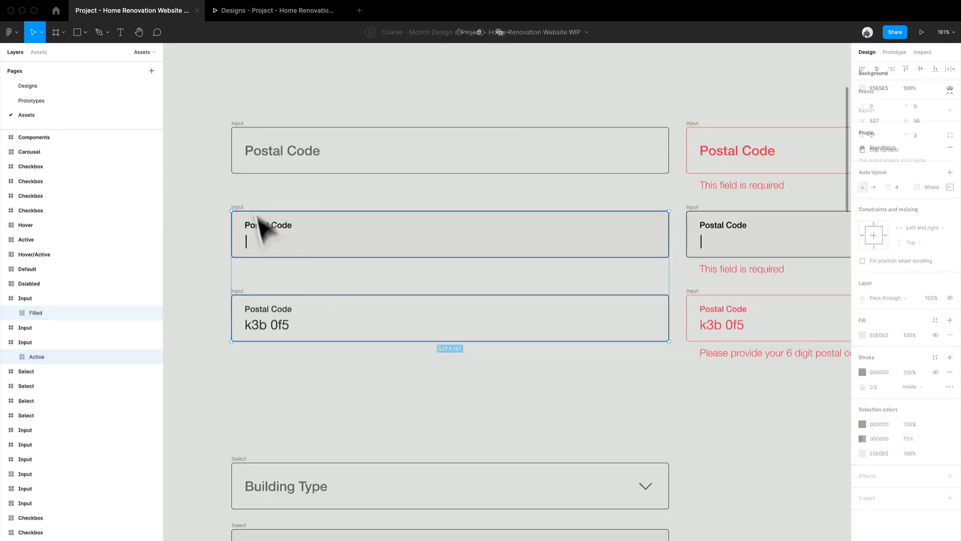
pyautogui.click(245, 209)
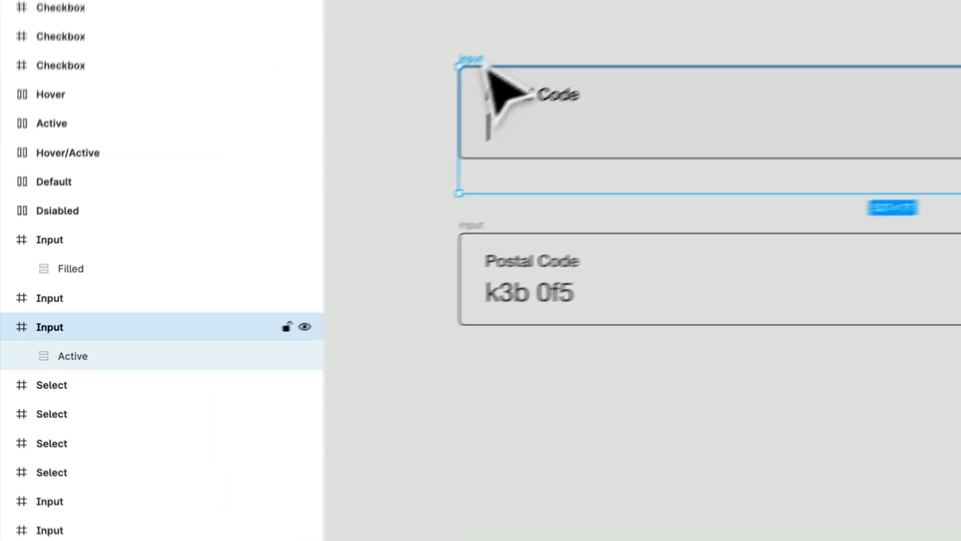
pyautogui.click(23, 357)
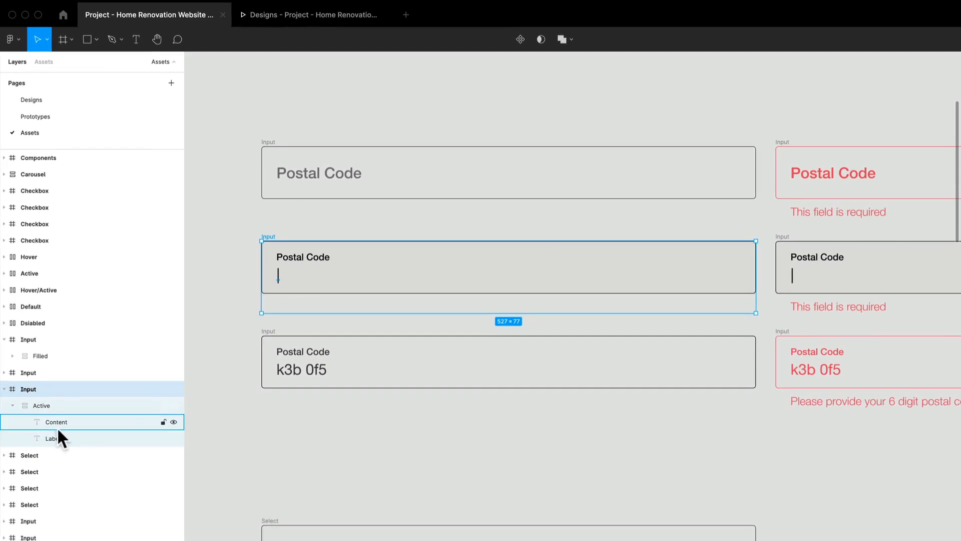
pyautogui.click(57, 429)
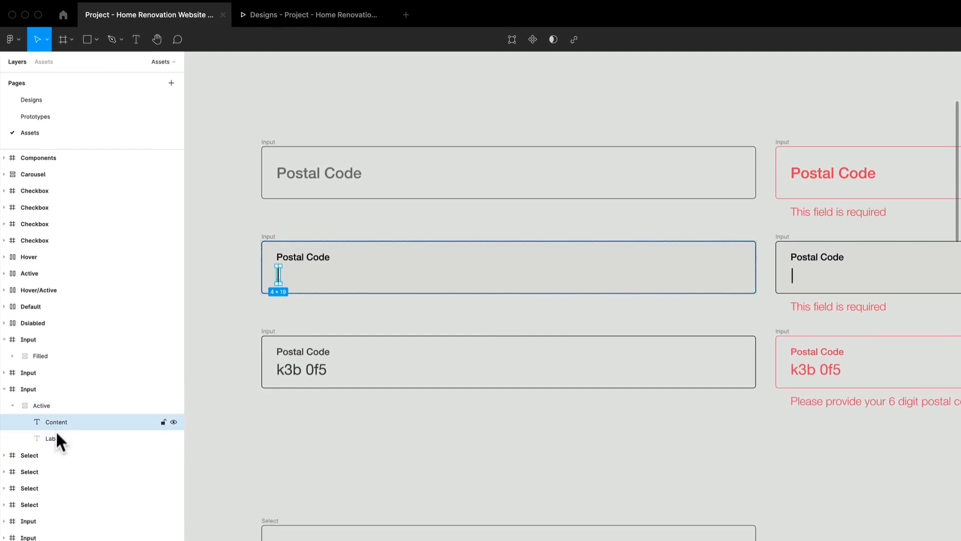
pyautogui.click(57, 448)
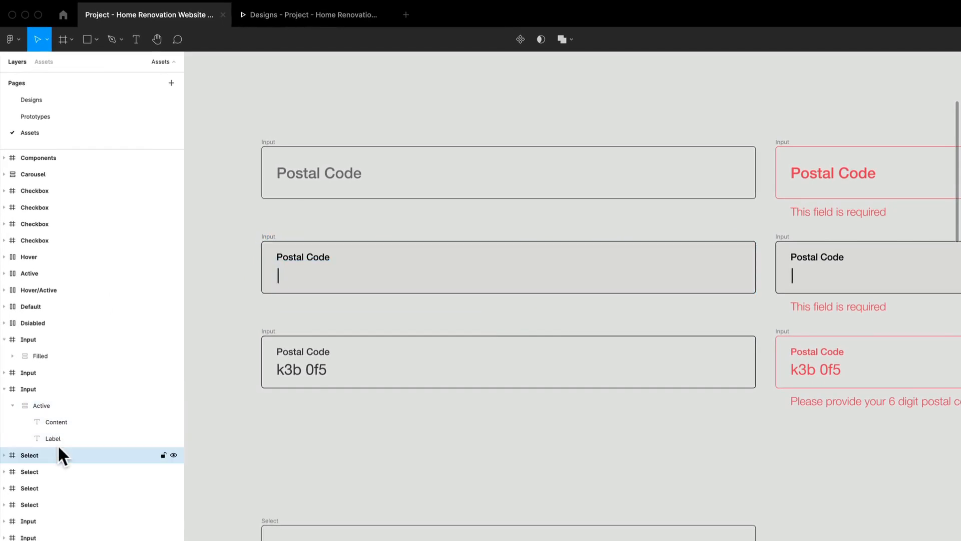
pyautogui.click(12, 406)
pyautogui.click(12, 406)
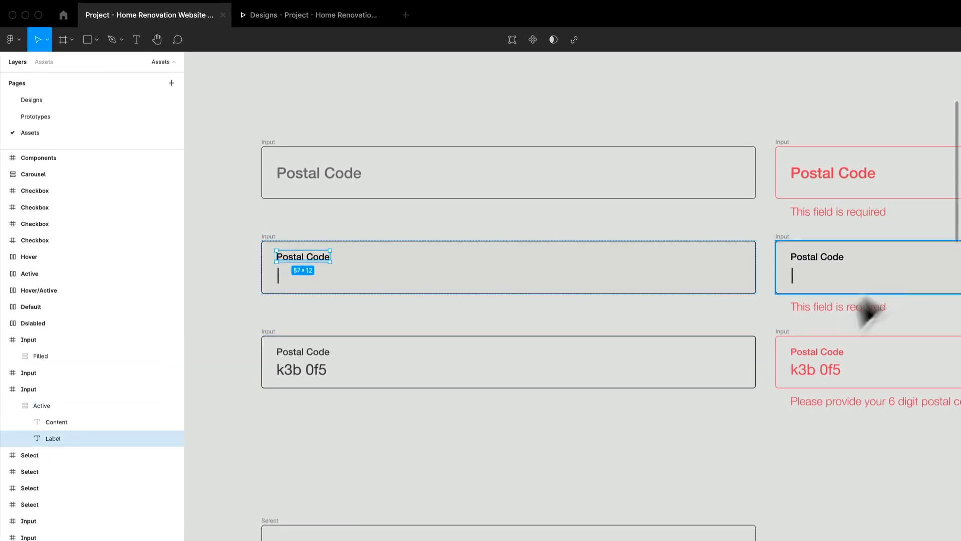
pyautogui.click(279, 239)
pyautogui.click(284, 247)
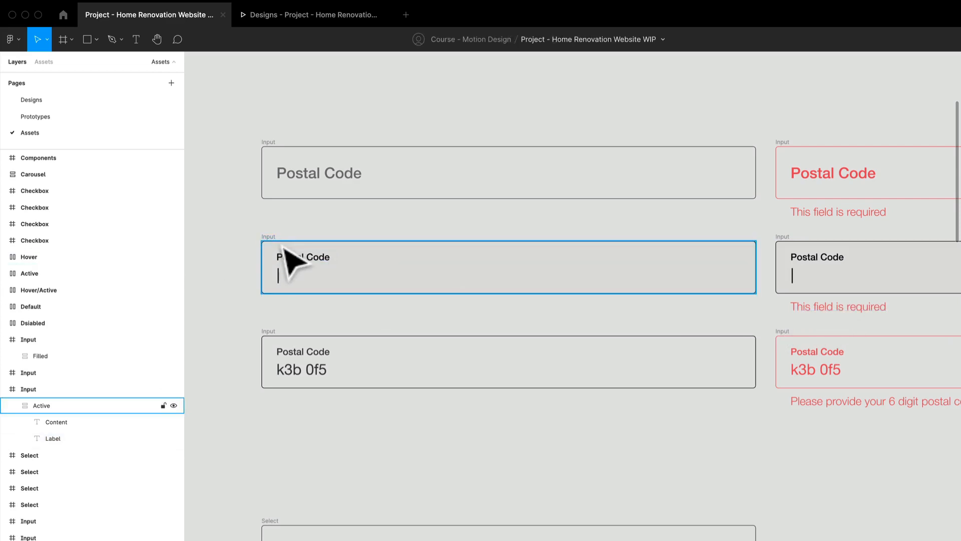
pyautogui.click(282, 248)
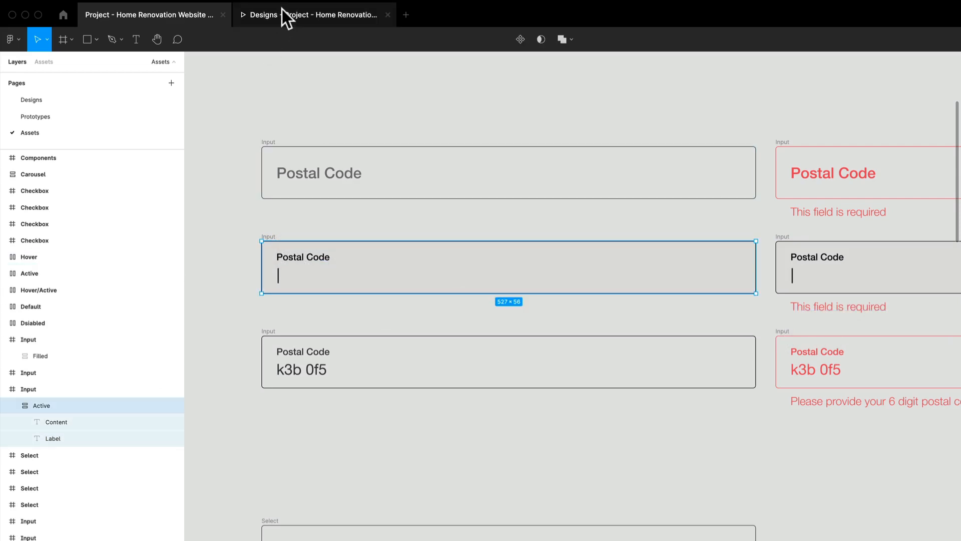
pyautogui.click(235, 273)
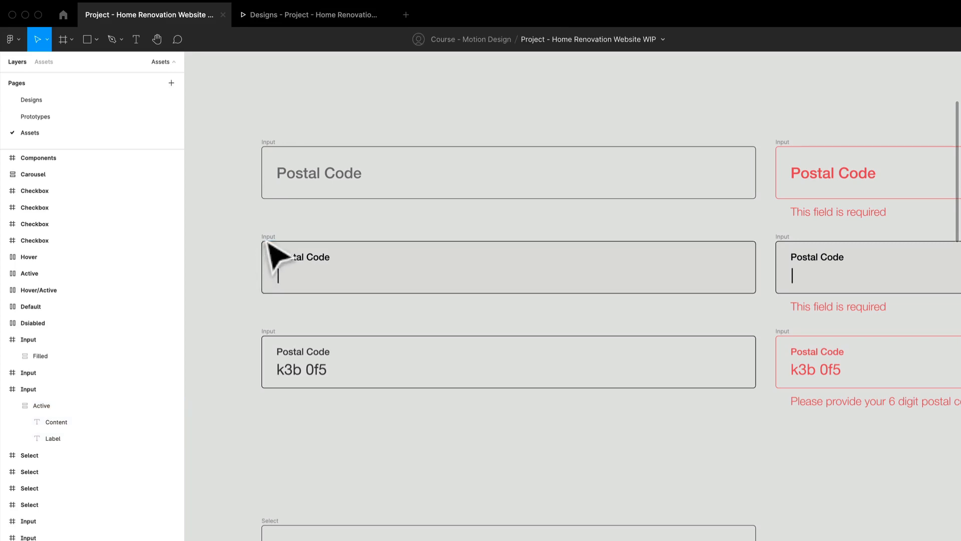
# Copy the parent Input frames of the active and filled Postal Code fields, and return to the Designs page.
pyautogui.click(273, 243)
pyautogui.keyDown('shift'); pyautogui.click(275, 342); pyautogui.keyUp('shift')
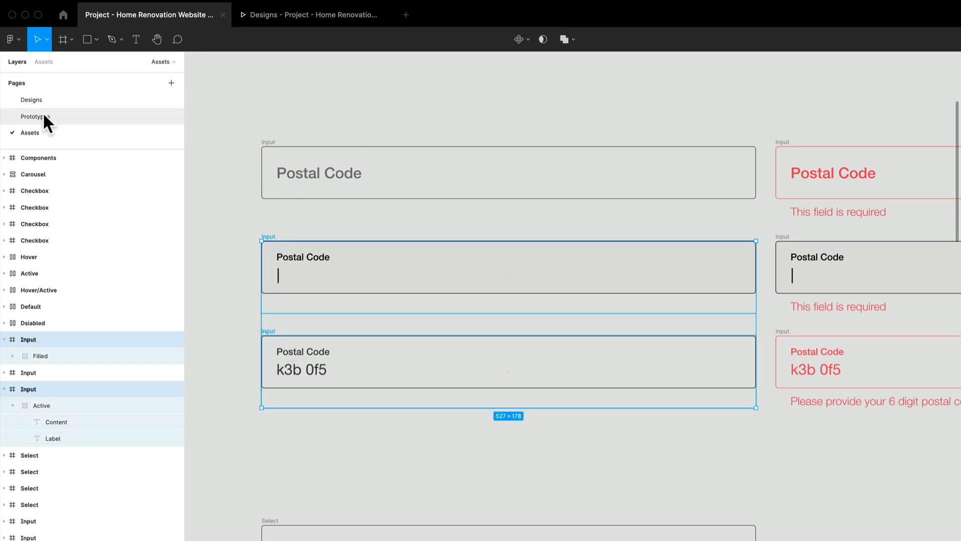
pyautogui.click(36, 100)
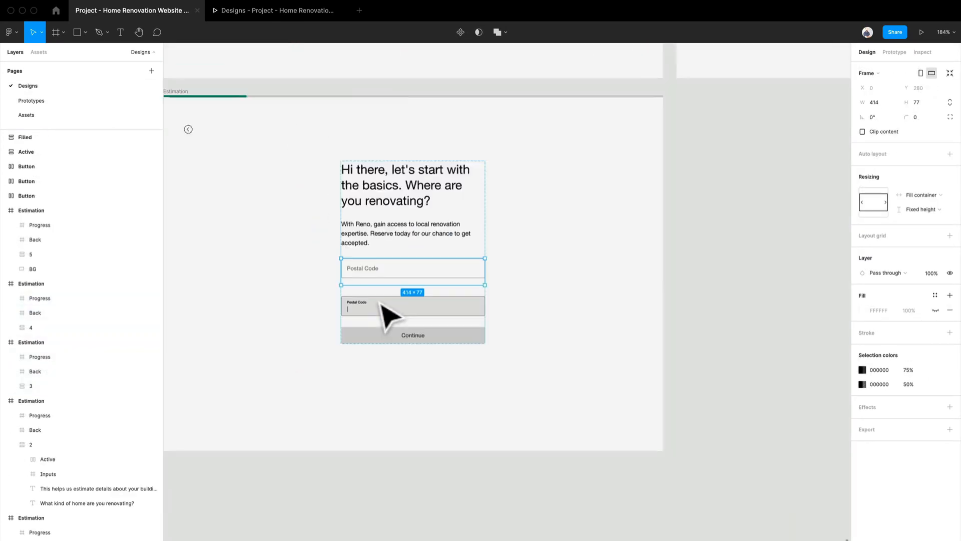
# Delete the active Postal Code input from the lower Estimation frame's form group.
pyautogui.scroll(-5, 388, 326)
pyautogui.click(389, 311)
pyautogui.press('Delete')
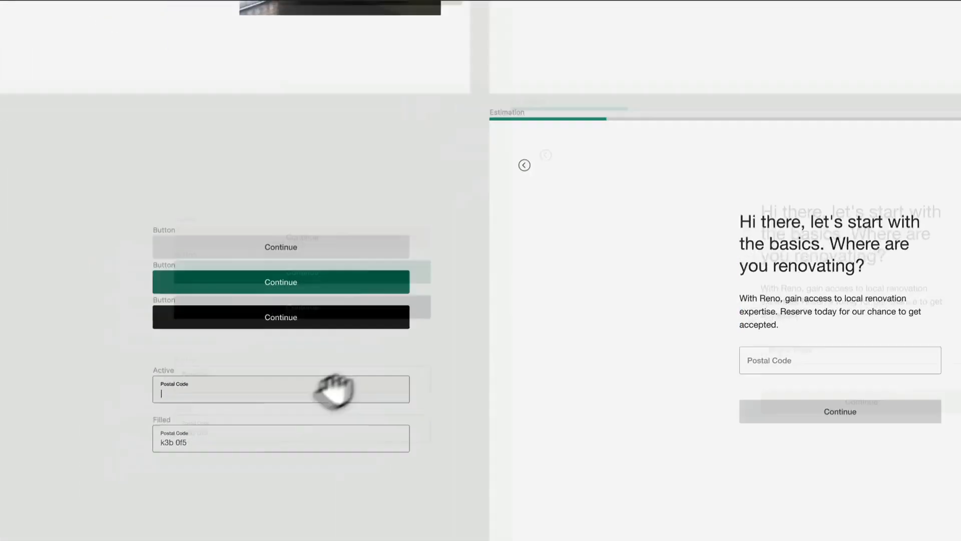
# Replace the loose Active and Filled inputs with the two copied Input frames, positioned below the Continue buttons.
pyautogui.moveTo(504, 461); pyautogui.dragTo(263, 375)
pyautogui.press('Delete')
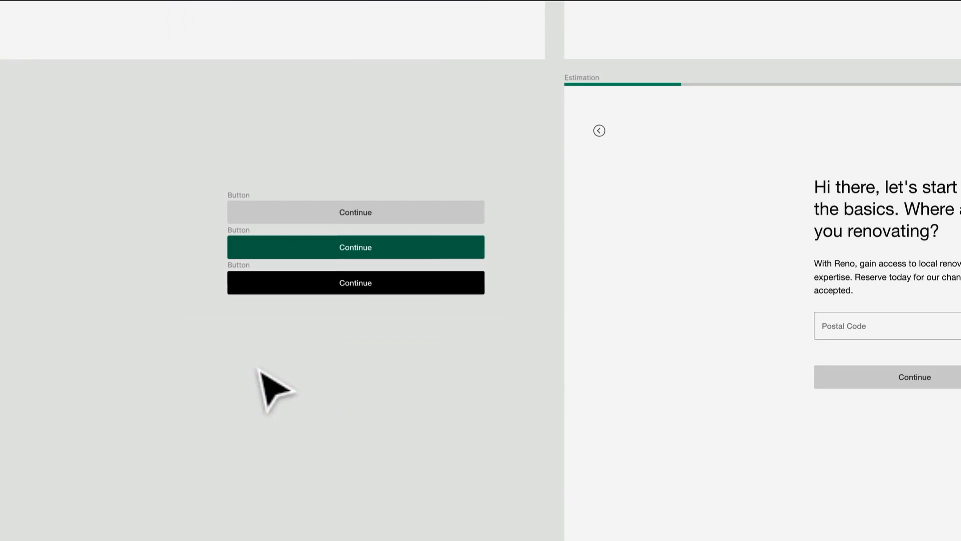
pyautogui.hotkey('ctrl', 'z')
pyautogui.moveTo(447, 373); pyautogui.dragTo(332, 360)
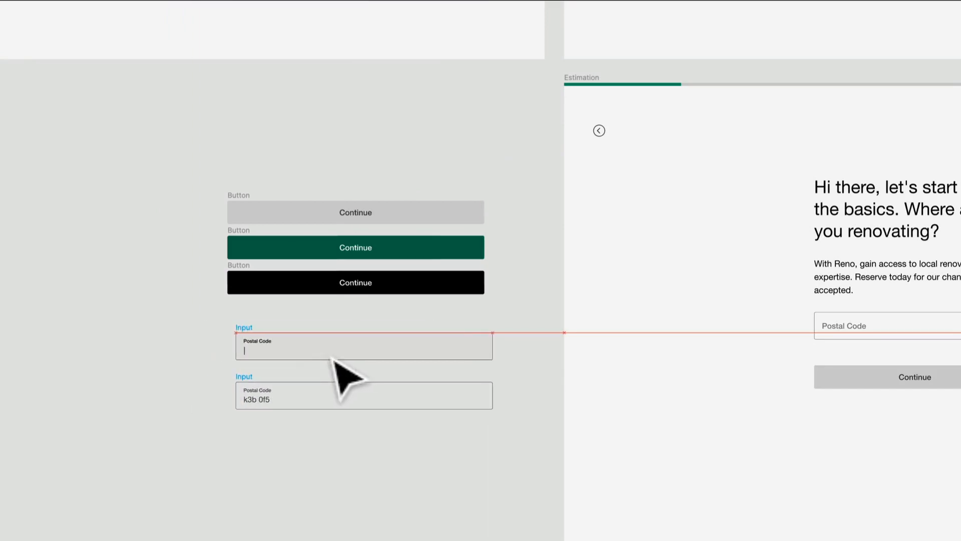
# Copy the active Postal Code Input frame into the lower Estimation frame's form group, placed directly above the Continue button.
pyautogui.click(216, 304)
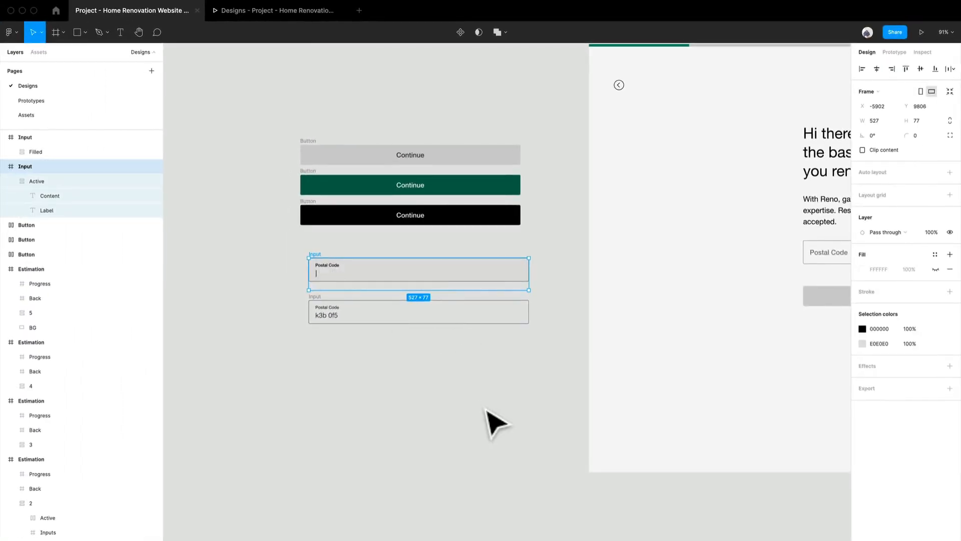
pyautogui.scroll(-2, 358, 340)
pyautogui.hscroll(2, 358, 340)
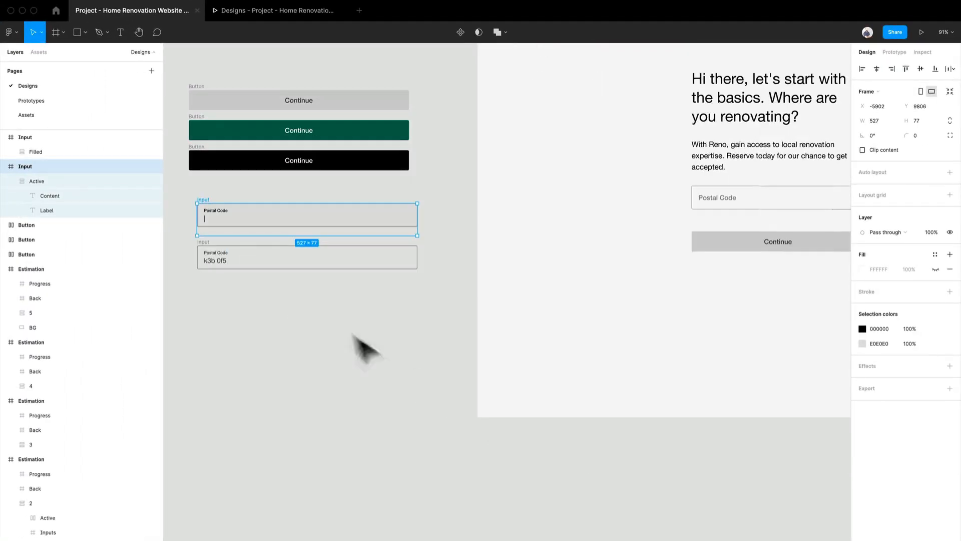
pyautogui.scroll(5, 225, 230)
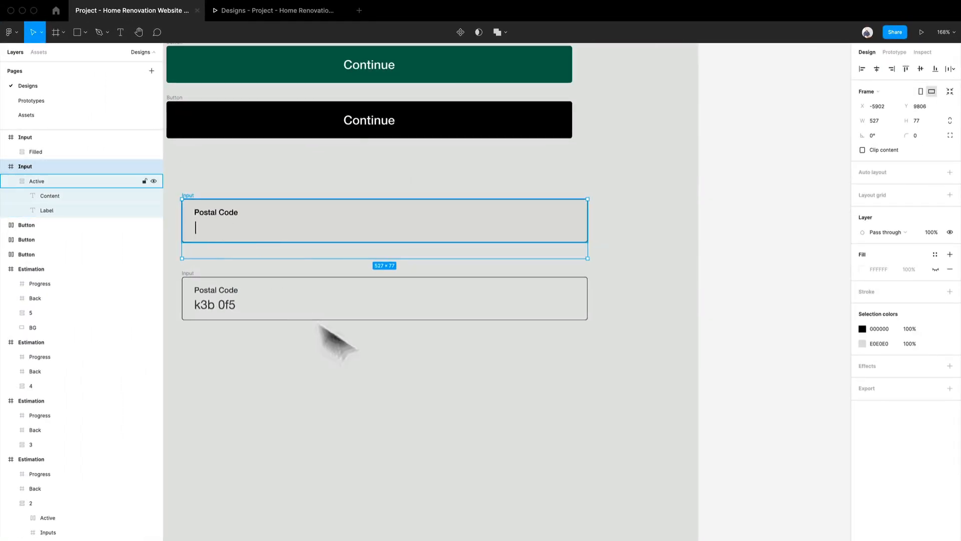
pyautogui.hscroll(15, 319, 325)
pyautogui.scroll(1, 482, 208)
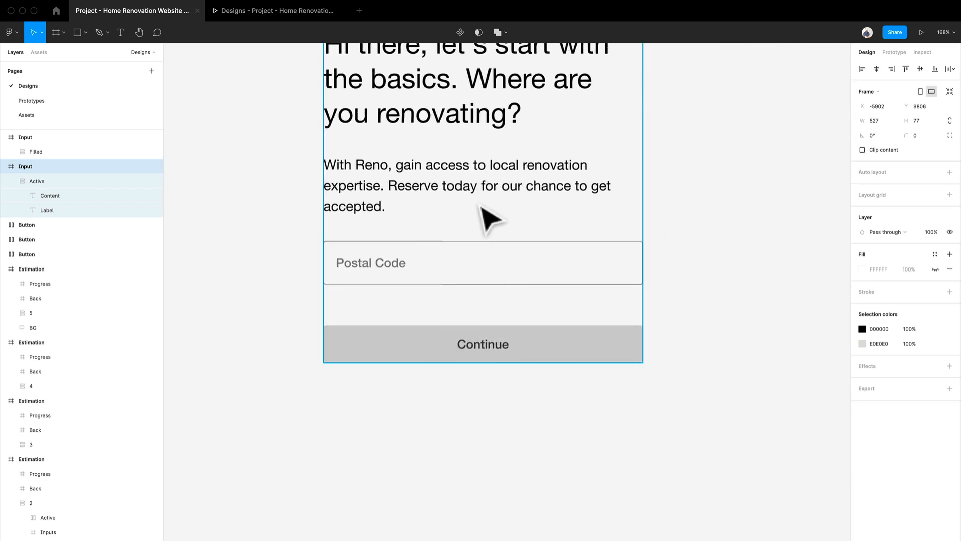
pyautogui.click(481, 206)
pyautogui.hotkey('ctrl', 'v')
pyautogui.press('Up')
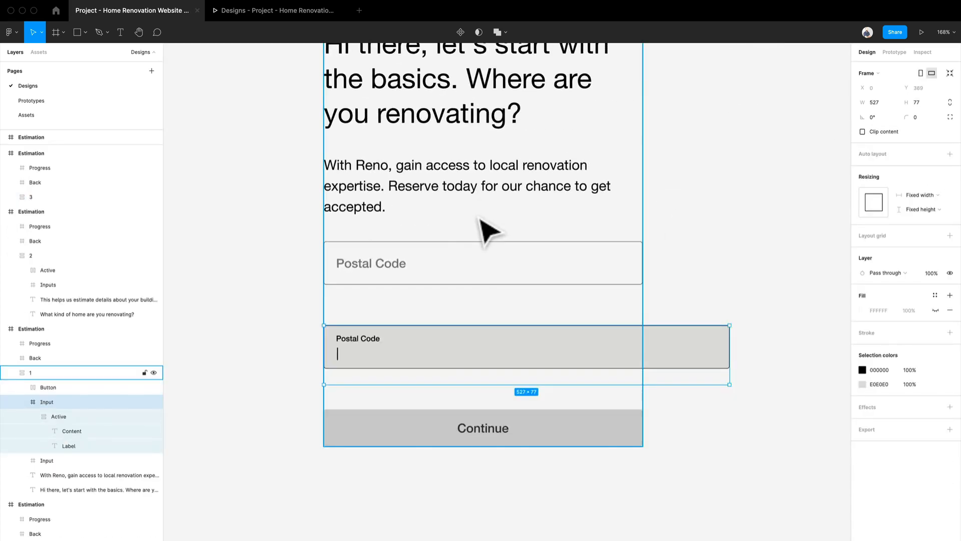
# Set the pasted active input's width to Fill container and delete the default Postal Code input above it.
pyautogui.click(934, 196)
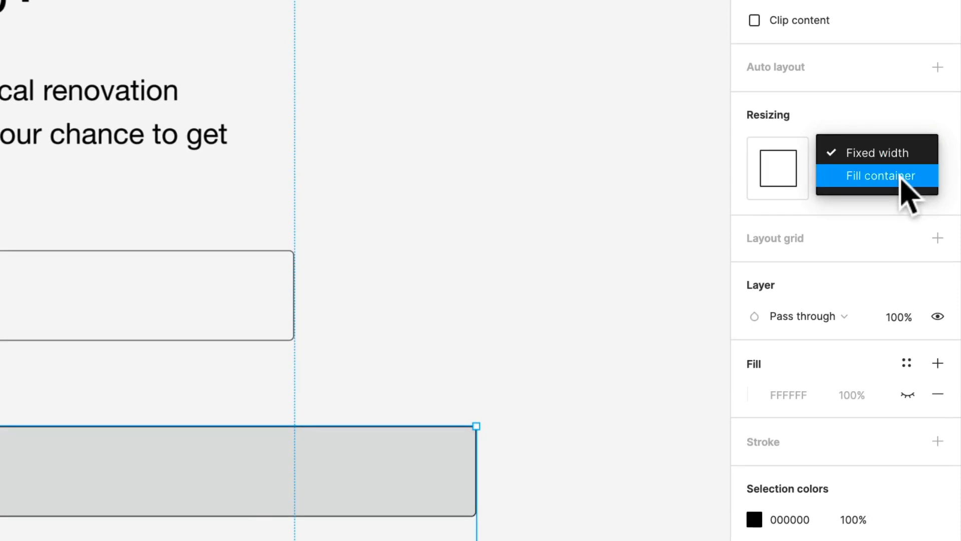
pyautogui.click(901, 176)
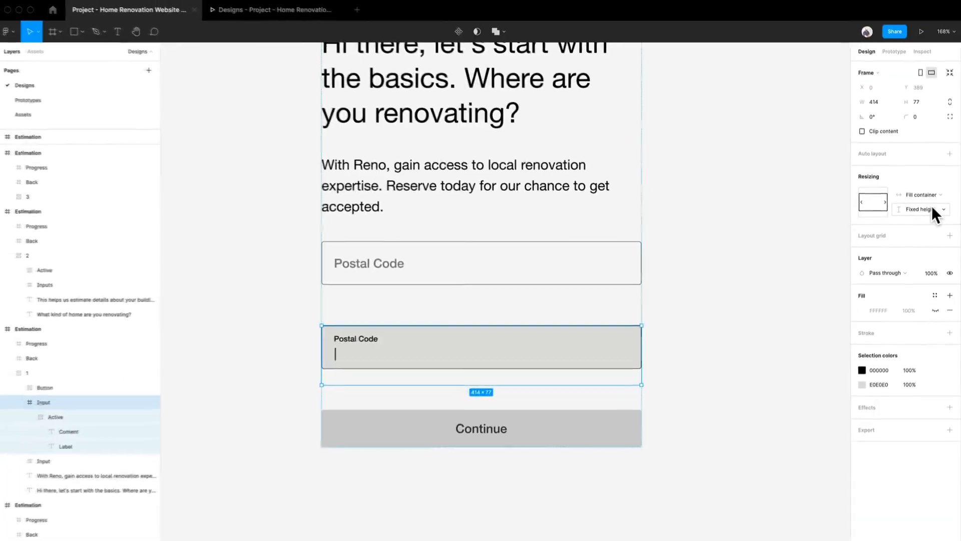
pyautogui.click(486, 293)
pyautogui.press('Delete')
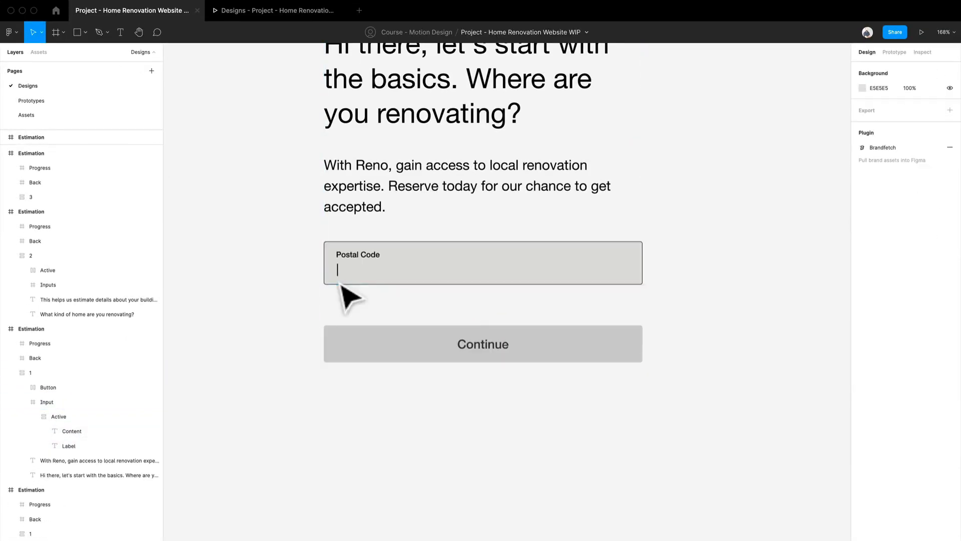
# Duplicate the Estimation frame with the active Postal Code input directly below itself.
pyautogui.scroll(-5, 343, 296)
pyautogui.scroll(-5, 264, 357)
pyautogui.moveTo(266, 353); pyautogui.dragTo(502, 306)
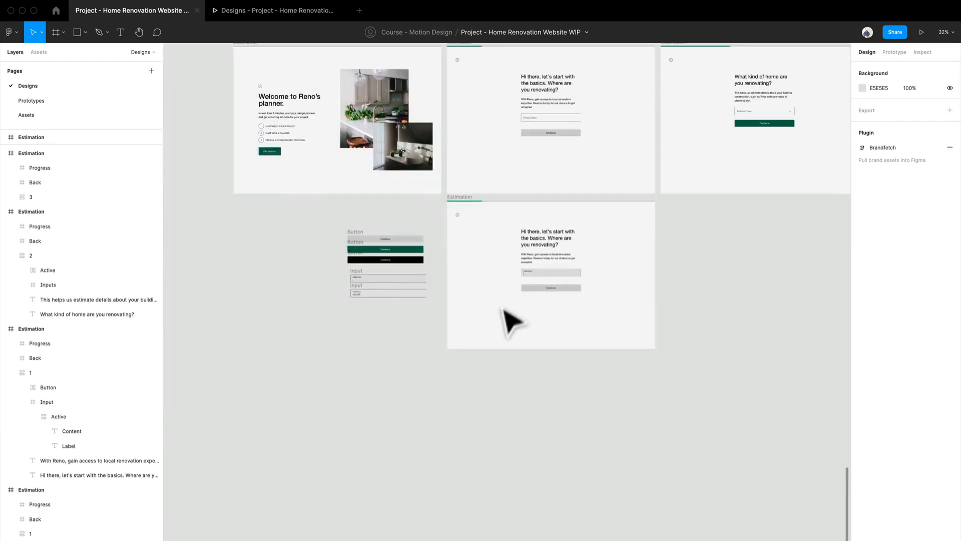
pyautogui.scroll(5, 510, 288)
pyautogui.scroll(-1, 511, 287)
pyautogui.scroll(-2, 512, 289)
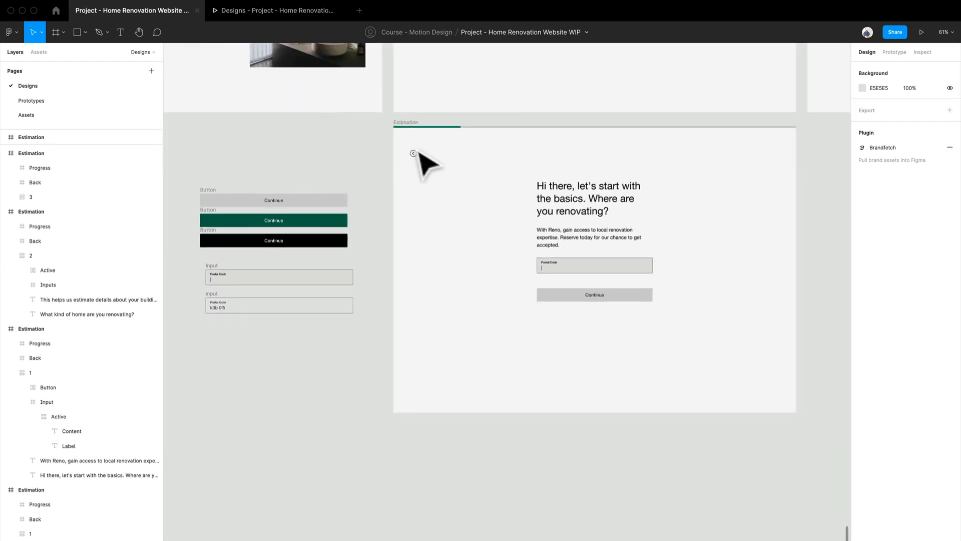
pyautogui.moveTo(418, 136); pyautogui.dragTo(448, 428)
pyautogui.scroll(1, 443, 482)
pyautogui.moveTo(443, 480); pyautogui.dragTo(479, 444)
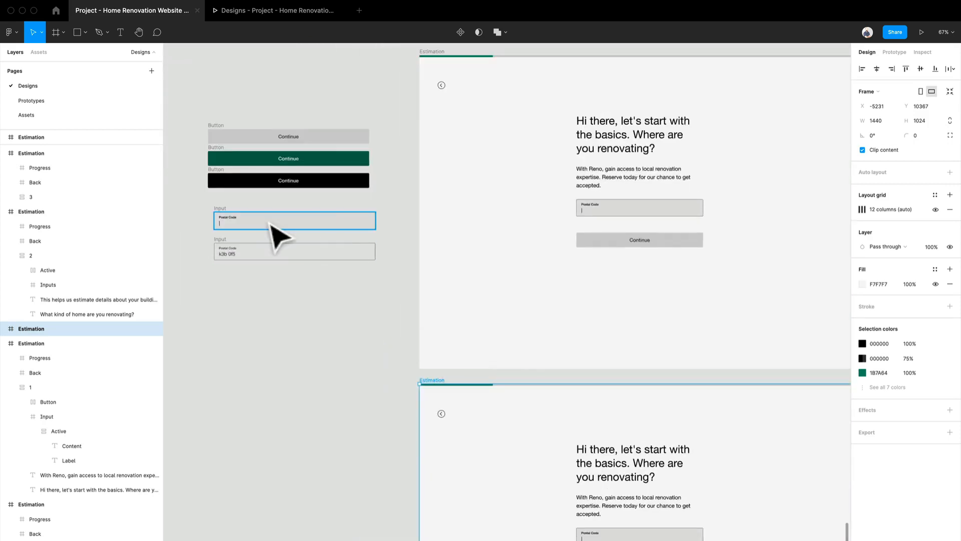
# Copy the filled Postal Code Input frame into the new lowest Estimation frame's form group, directly above the Continue button.
pyautogui.click(227, 244)
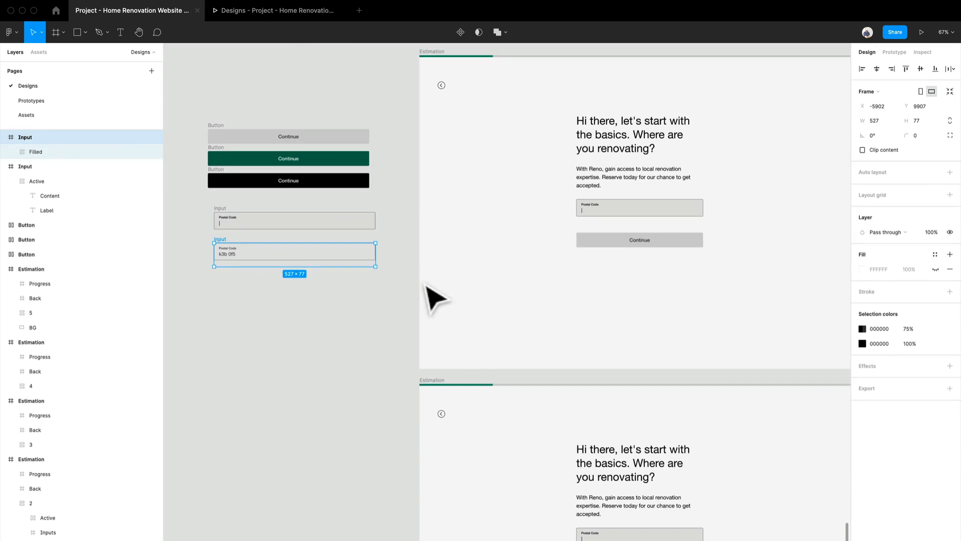
pyautogui.scroll(5, 221, 270)
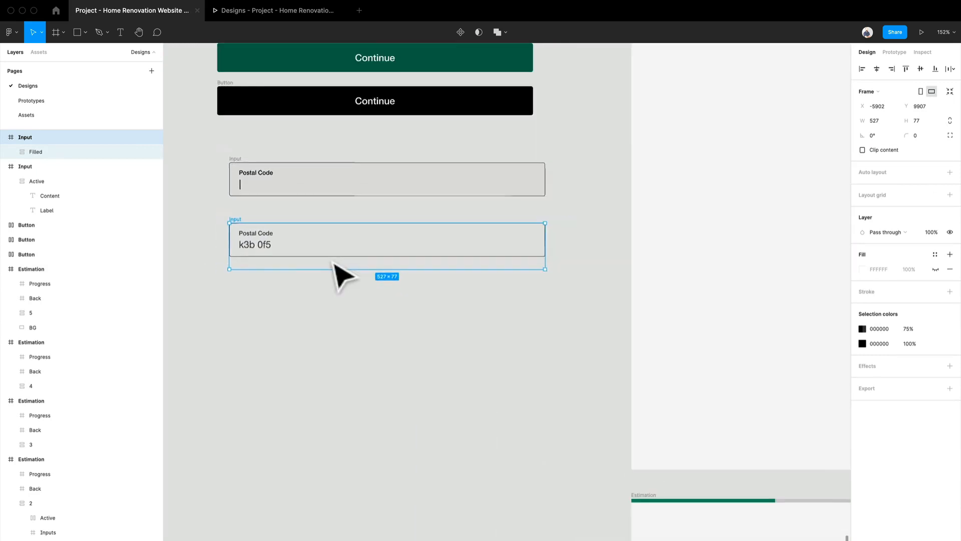
pyautogui.scroll(1, 237, 249)
pyautogui.scroll(-2, 238, 248)
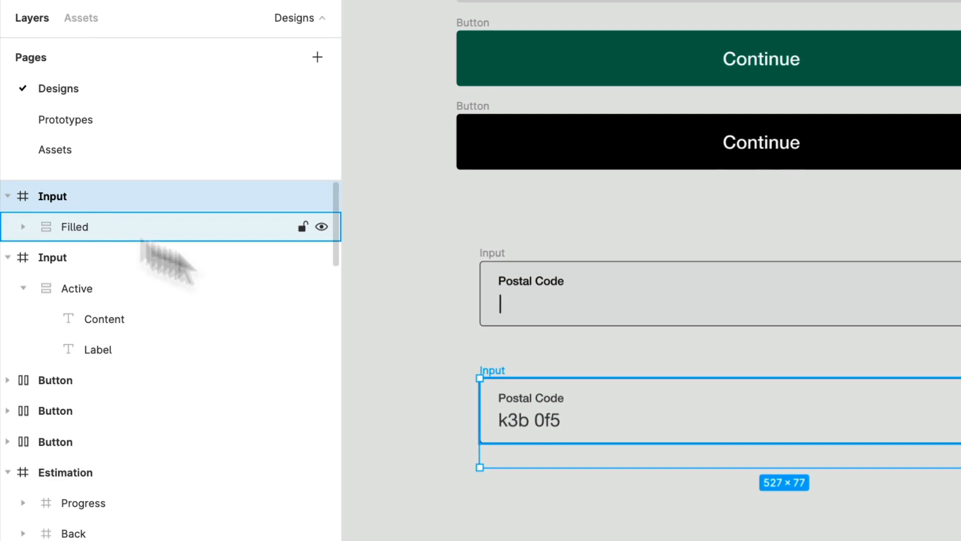
pyautogui.scroll(-6, 590, 315)
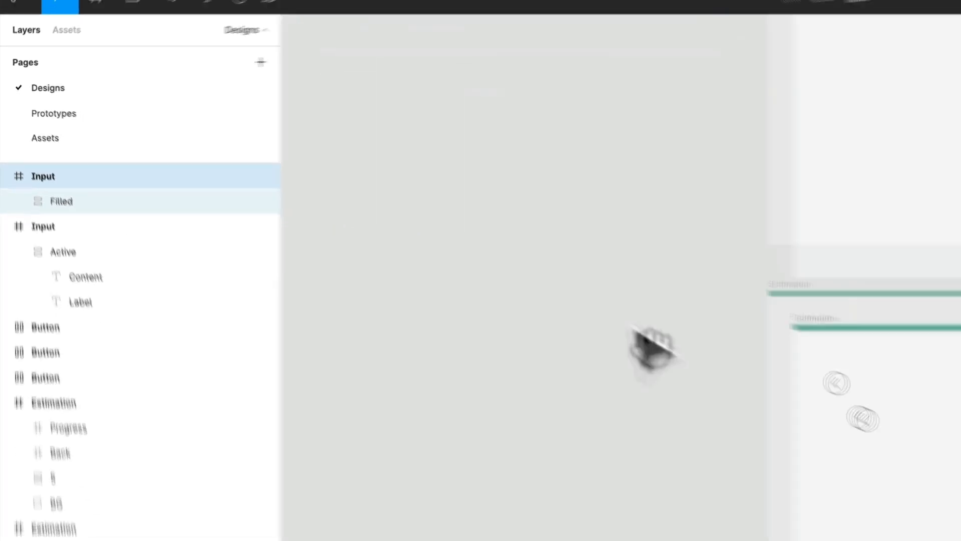
pyautogui.scroll(-2, 651, 348)
pyautogui.click(771, 305)
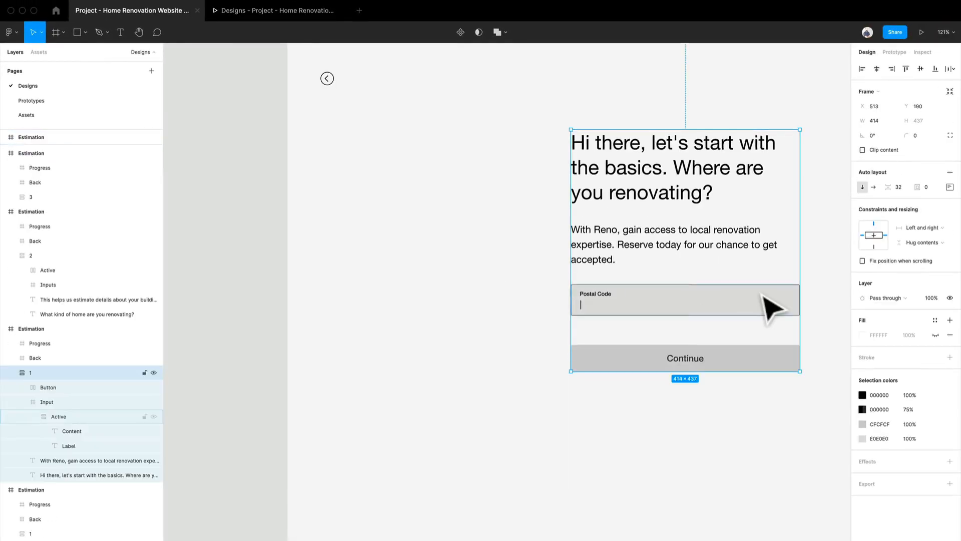
pyautogui.press('super+v')
pyautogui.press('Up')
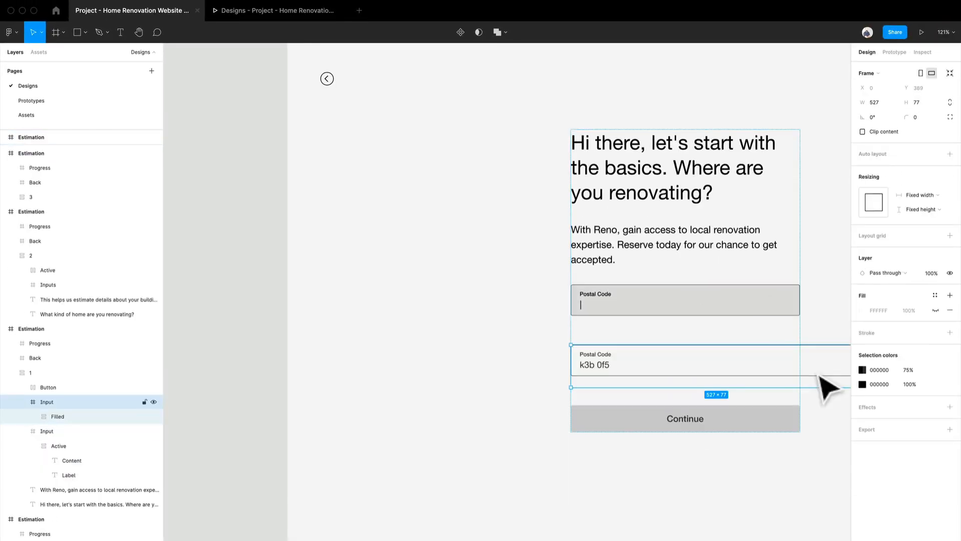
# Set the pasted filled input's width to Fill container and delete the active Postal Code input above it.
pyautogui.hscroll(5, 828, 386)
pyautogui.scroll(-2, 828, 386)
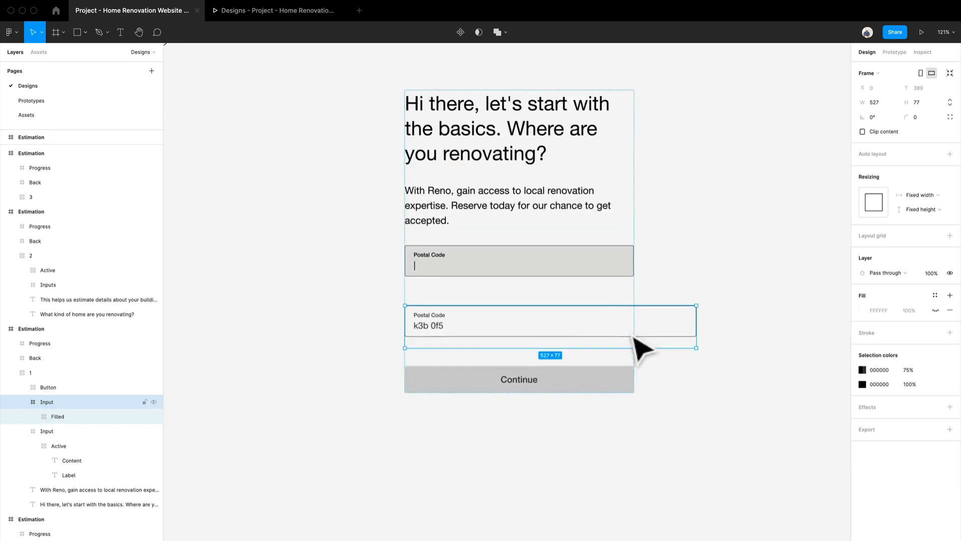
pyautogui.click(927, 194)
pyautogui.click(926, 204)
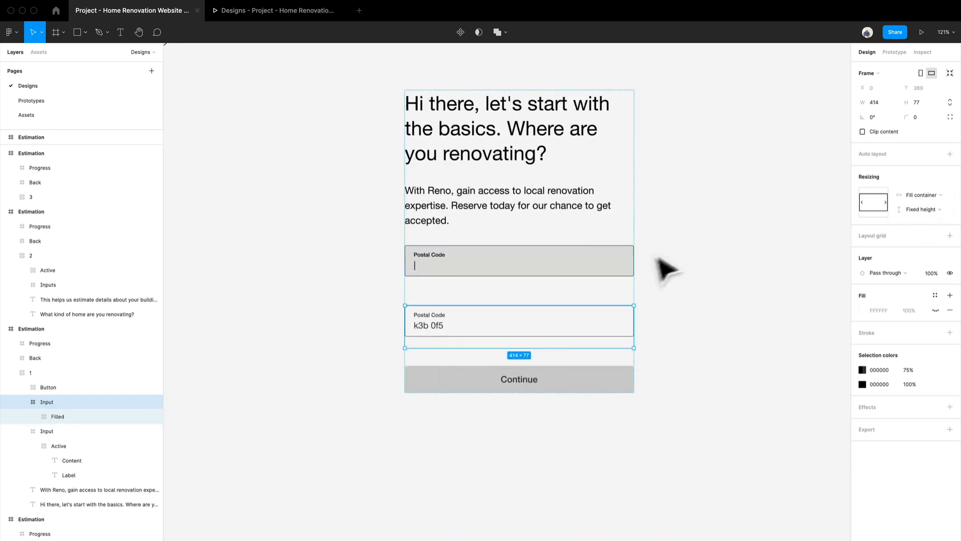
pyautogui.click(604, 269)
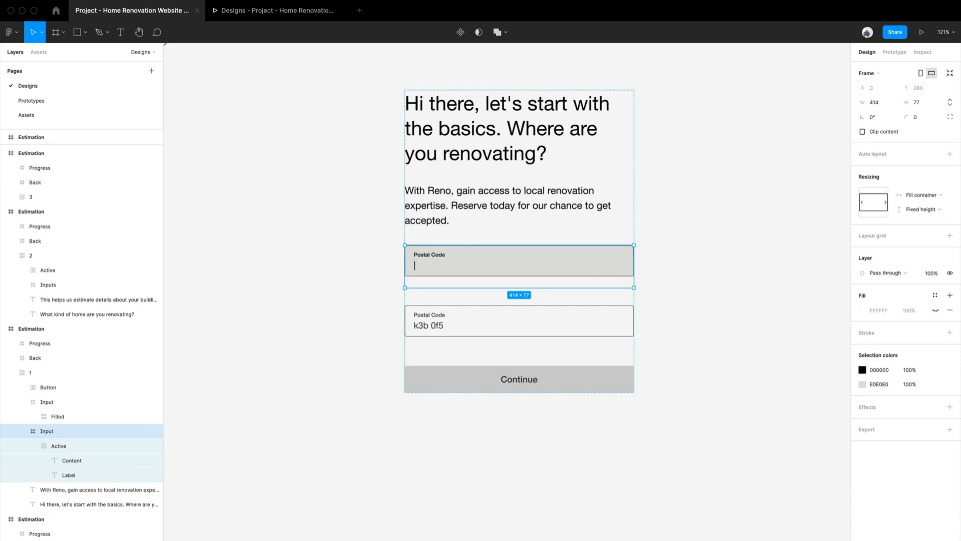
pyautogui.click(32, 366)
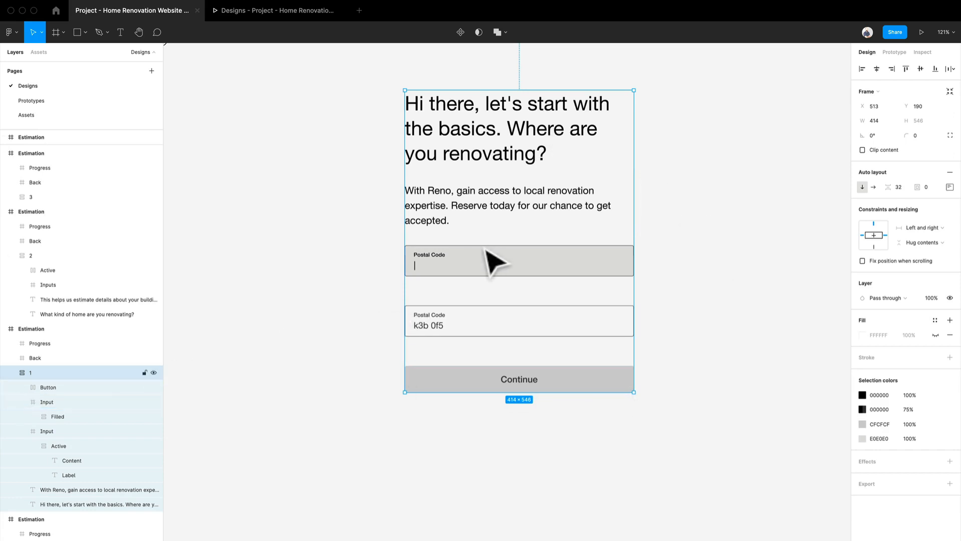
pyautogui.click(503, 268)
pyautogui.press('Delete')
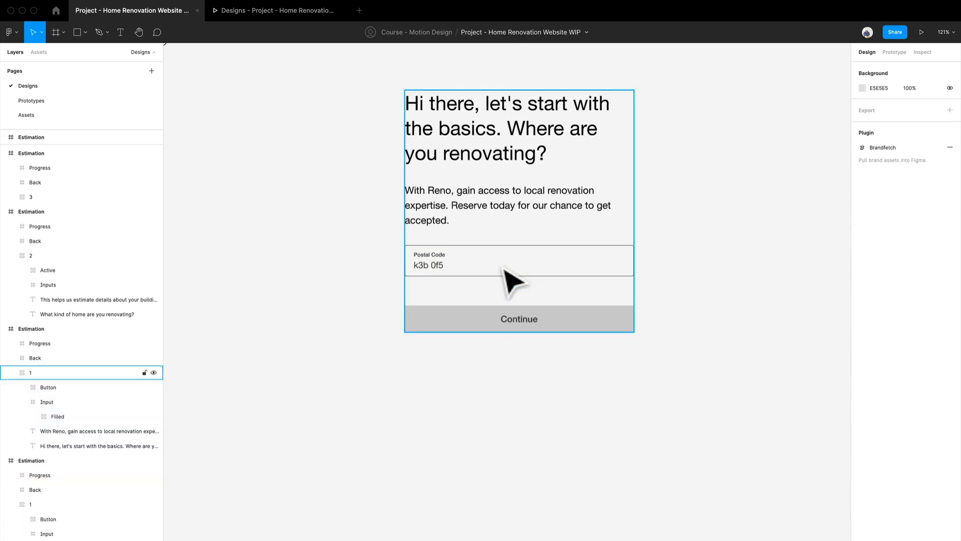
# Replace the grey Continue button in the filled-state Estimation frame with a copy of the green Continue button.
pyautogui.scroll(-5, 502, 268)
pyautogui.moveTo(426, 239); pyautogui.dragTo(608, 519)
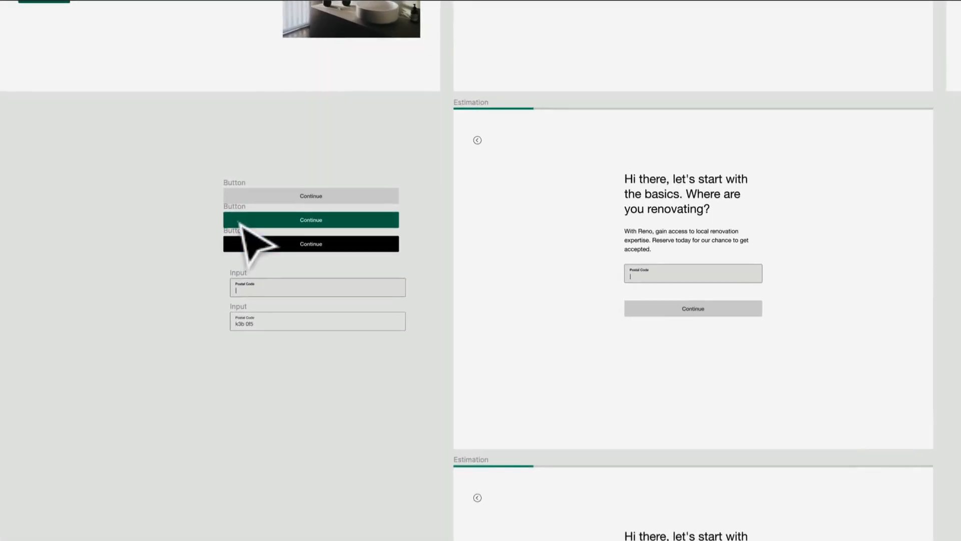
pyautogui.scroll(-5, 502, 403)
pyautogui.hscroll(5, 502, 404)
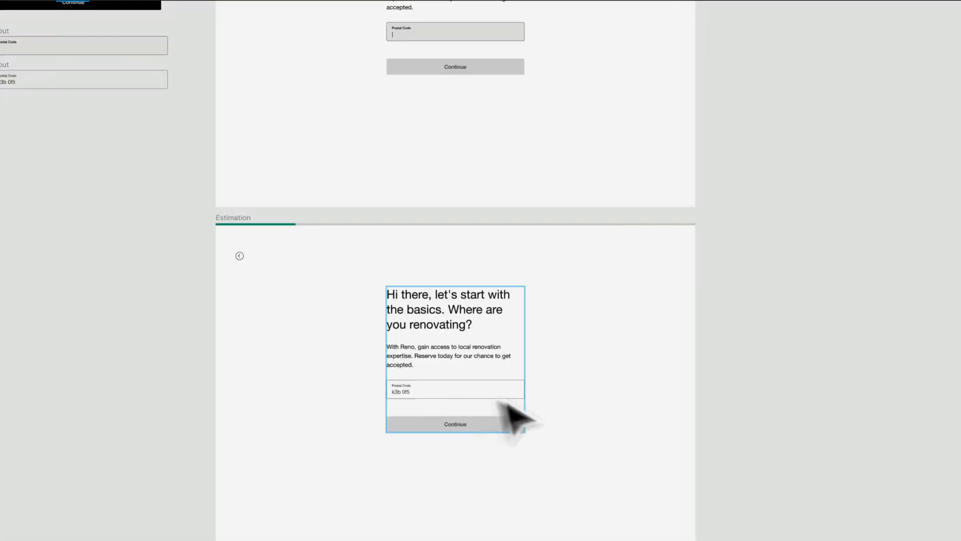
pyautogui.click(492, 404)
pyautogui.press('super+v')
pyautogui.click(469, 430)
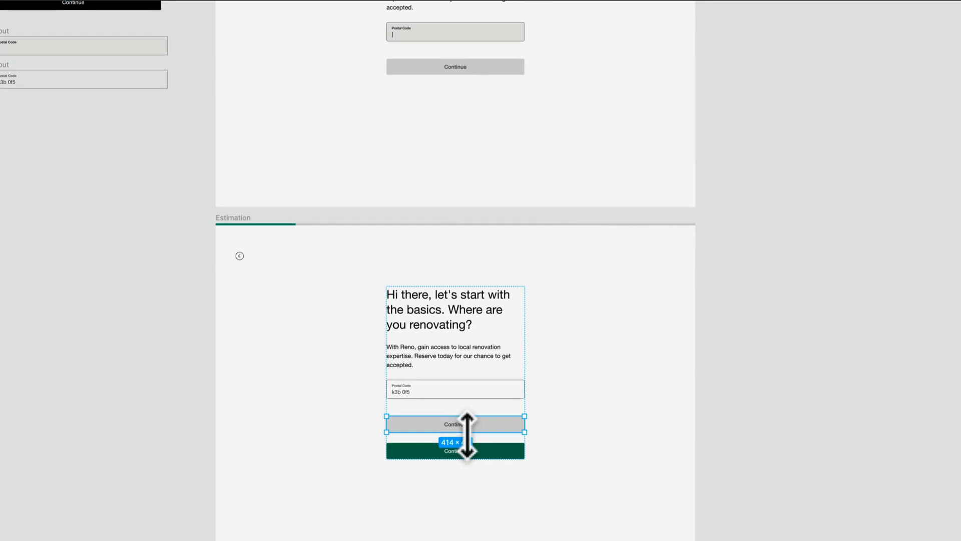
pyautogui.press('Delete')
# Move the three loose Continue buttons and two Input frames together to the empty canvas left of the welcome frame.
pyautogui.moveTo(372, 226); pyautogui.dragTo(516, 443)
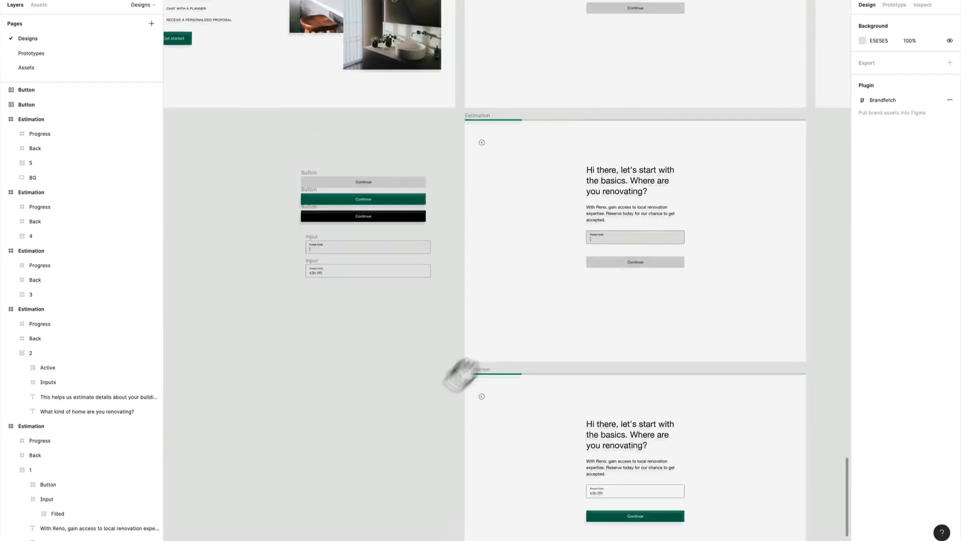
pyautogui.moveTo(462, 371); pyautogui.dragTo(368, 473)
pyautogui.moveTo(328, 273); pyautogui.dragTo(686, 344)
pyautogui.moveTo(481, 331); pyautogui.dragTo(692, 523)
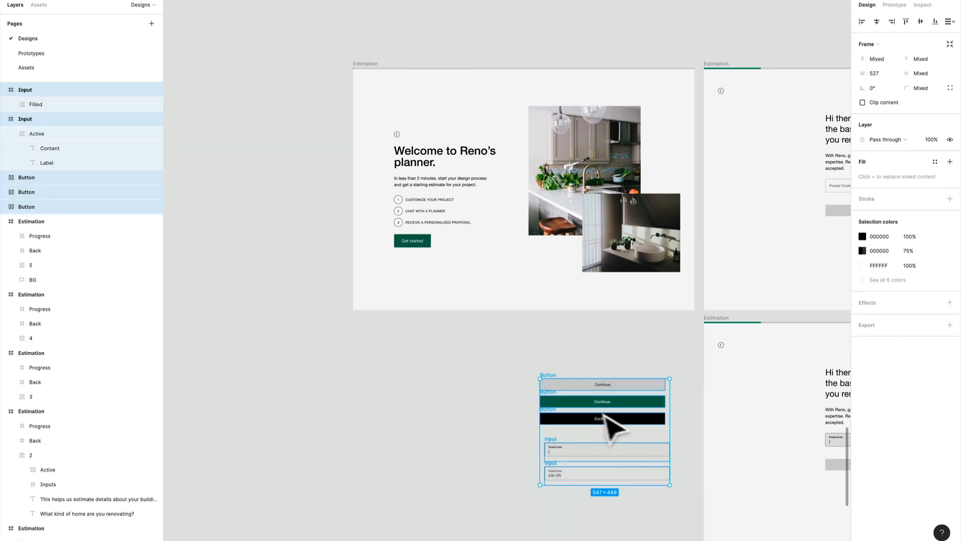
pyautogui.moveTo(609, 423); pyautogui.dragTo(260, 228)
# Duplicate the "Welcome to Reno's planner." Estimation frame directly below the original.
pyautogui.click(398, 379)
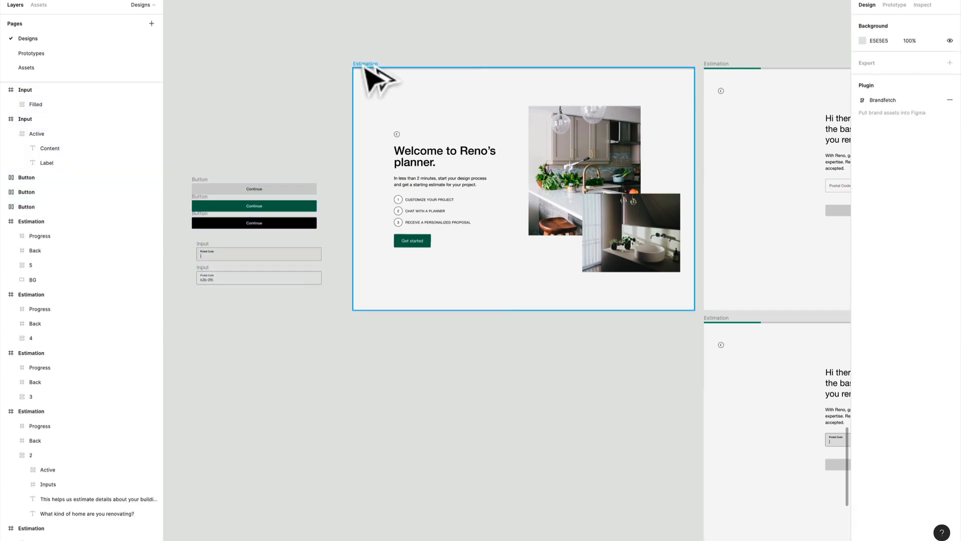
pyautogui.moveTo(378, 80); pyautogui.dragTo(440, 335)
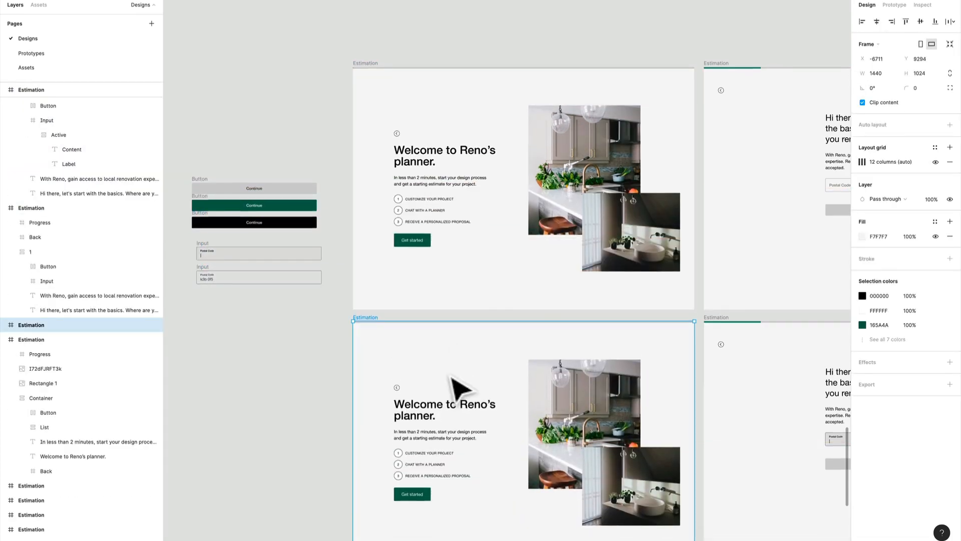
pyautogui.scroll(-3, 452, 378)
# Try to paste a green button into the text container of the duplicated welcome frame.
pyautogui.click(425, 166)
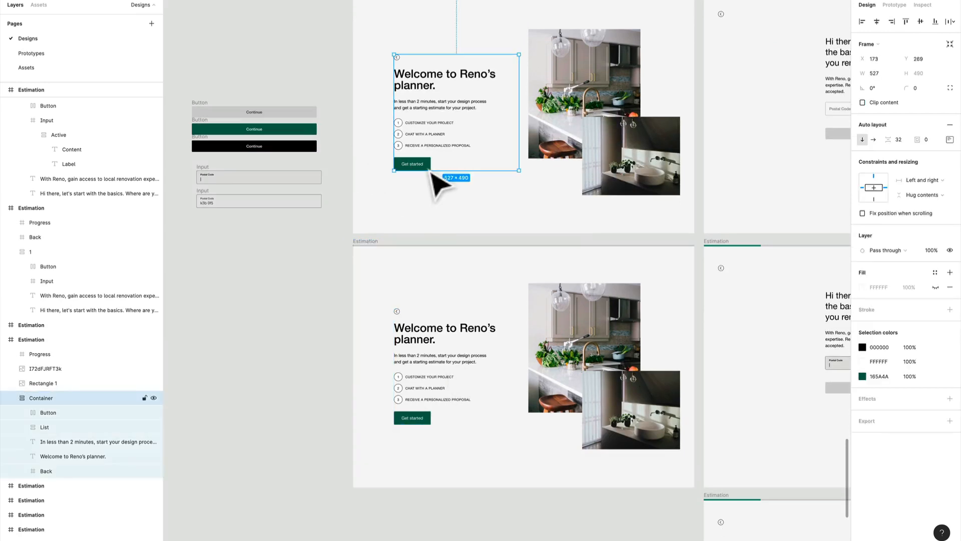
pyautogui.click(425, 166)
pyautogui.scroll(-5, 431, 246)
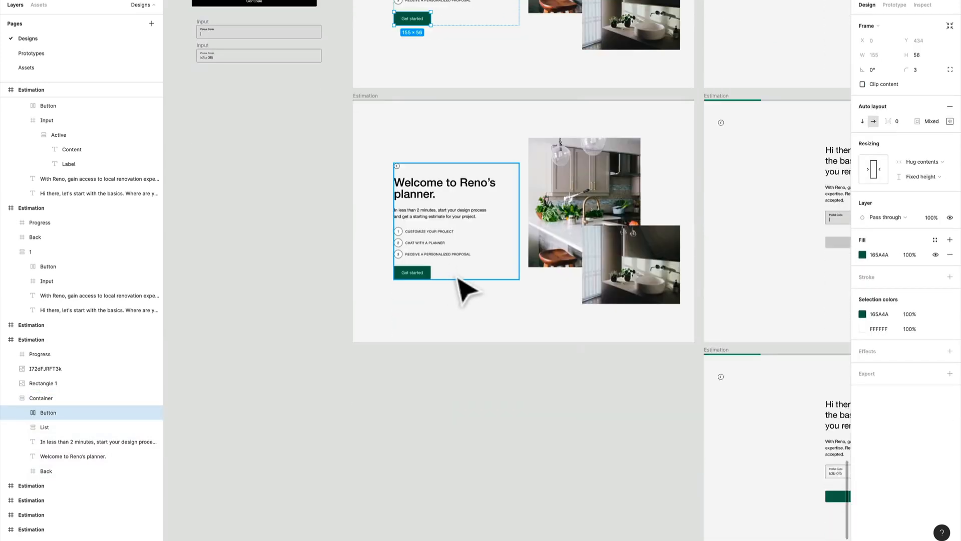
pyautogui.click(458, 278)
pyautogui.hotkey('ctrl', 'v')
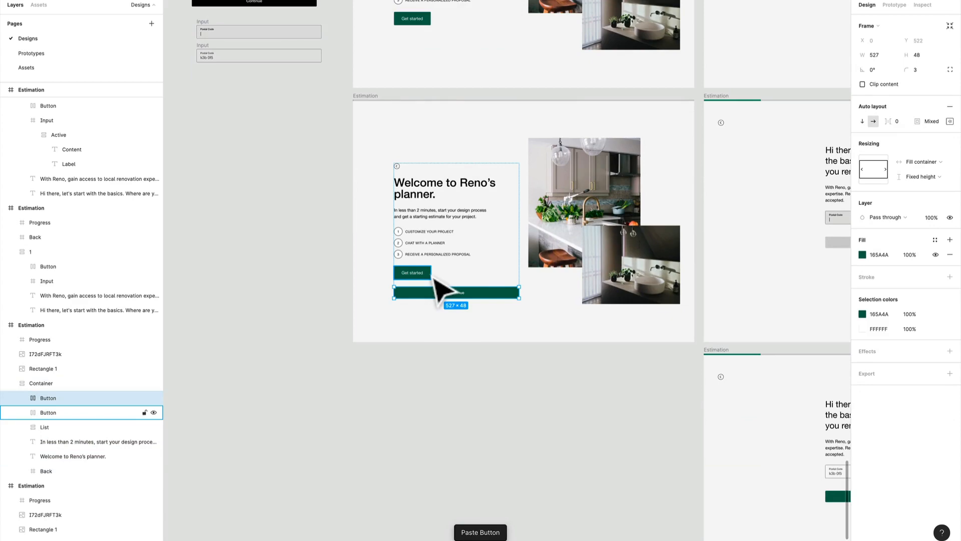
pyautogui.hotkey('ctrl', 'z')
# Change the fill of the Get started button in the duplicated welcome frame to 000000.
pyautogui.scroll(4, 439, 213)
pyautogui.scroll(5, 407, 391)
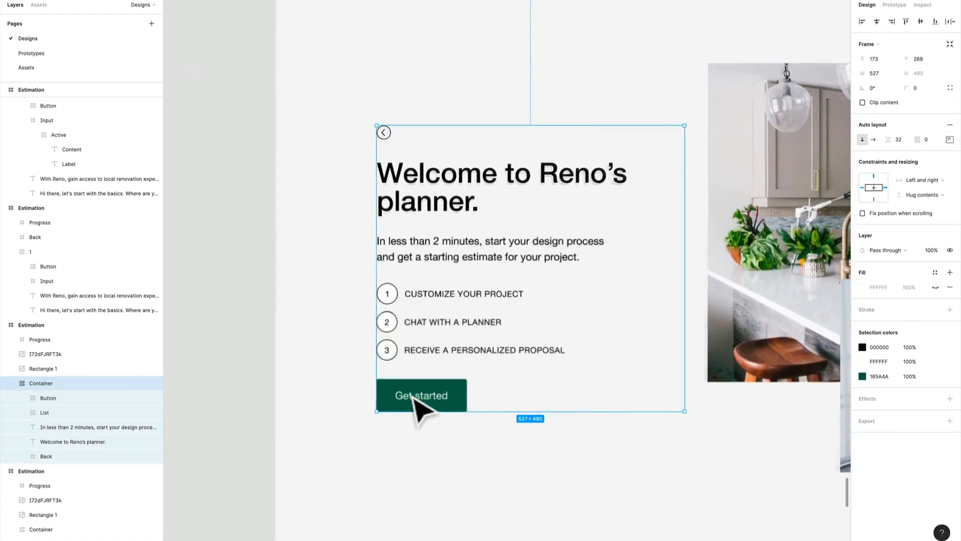
pyautogui.click(443, 399)
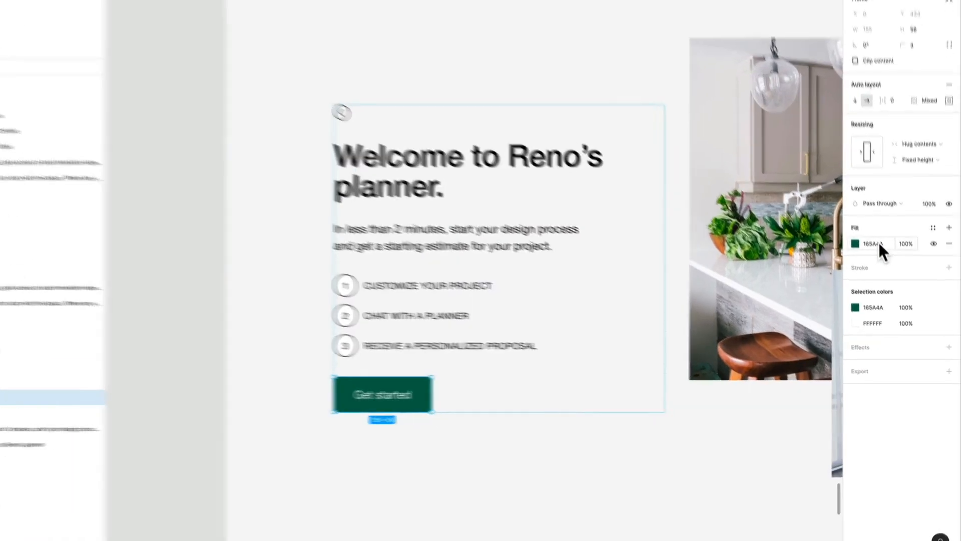
pyautogui.click(876, 244)
pyautogui.write('000')
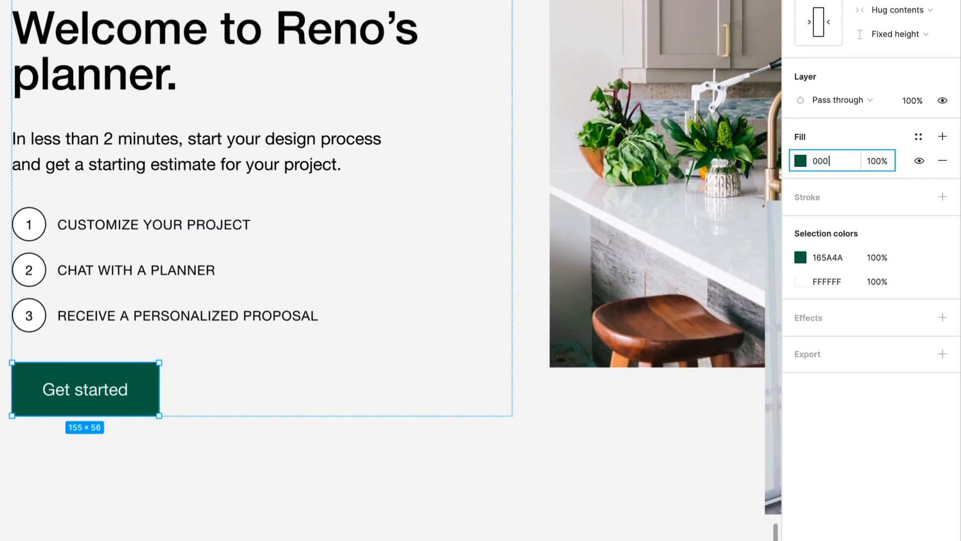
pyautogui.press('Return')
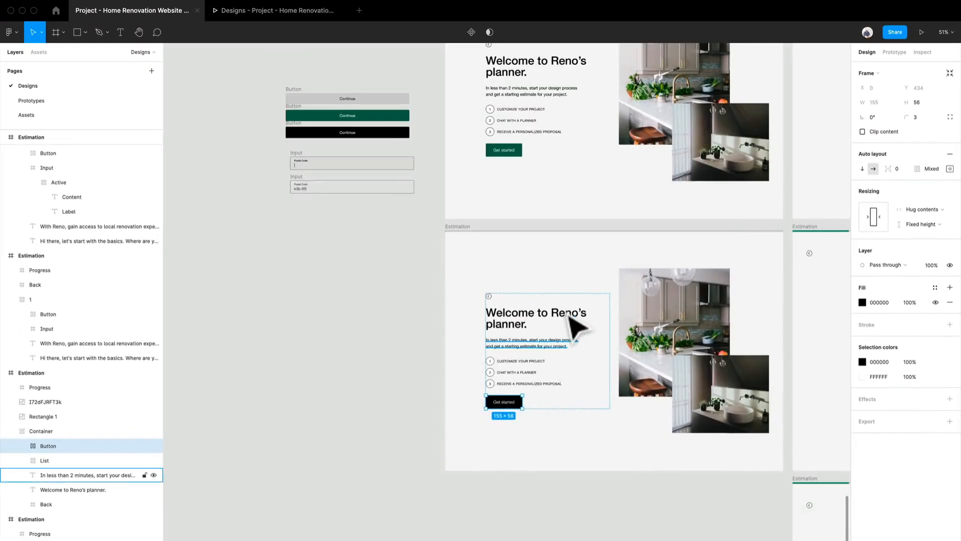
# Remove the Form 2 flow starting point from the duplicated welcome frame.
pyautogui.scroll(-5, 381, 411)
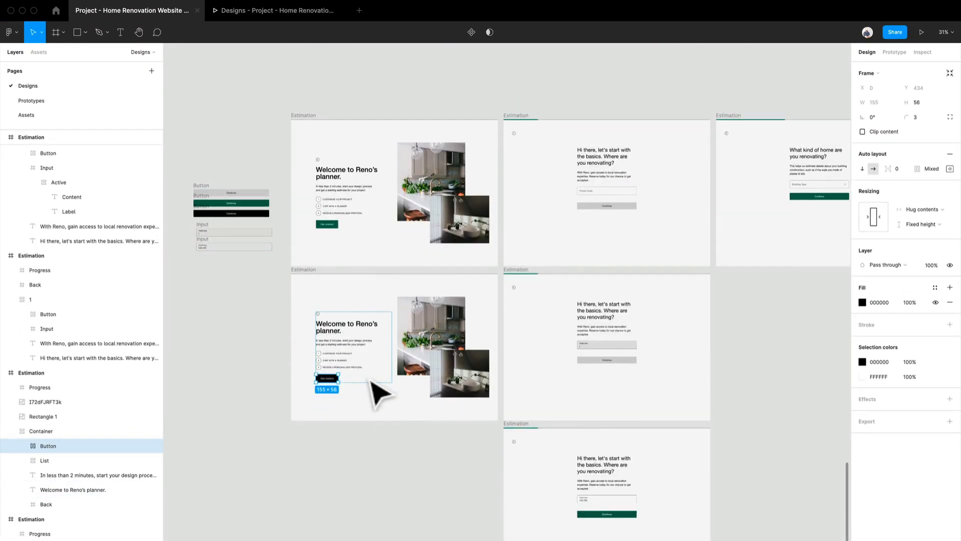
pyautogui.click(885, 55)
pyautogui.scroll(5, 317, 259)
pyautogui.click(293, 278)
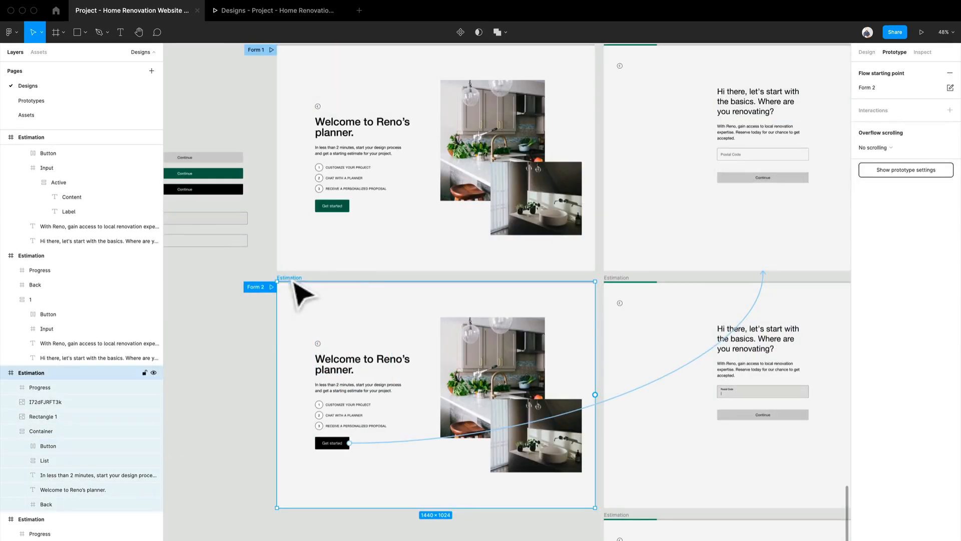
pyautogui.click(949, 73)
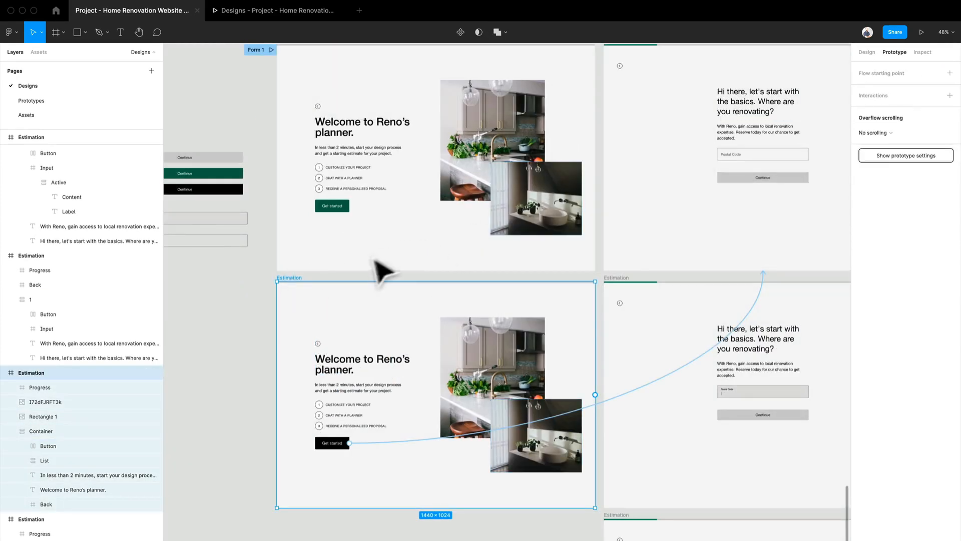
pyautogui.scroll(1, 381, 280)
pyautogui.click(203, 408)
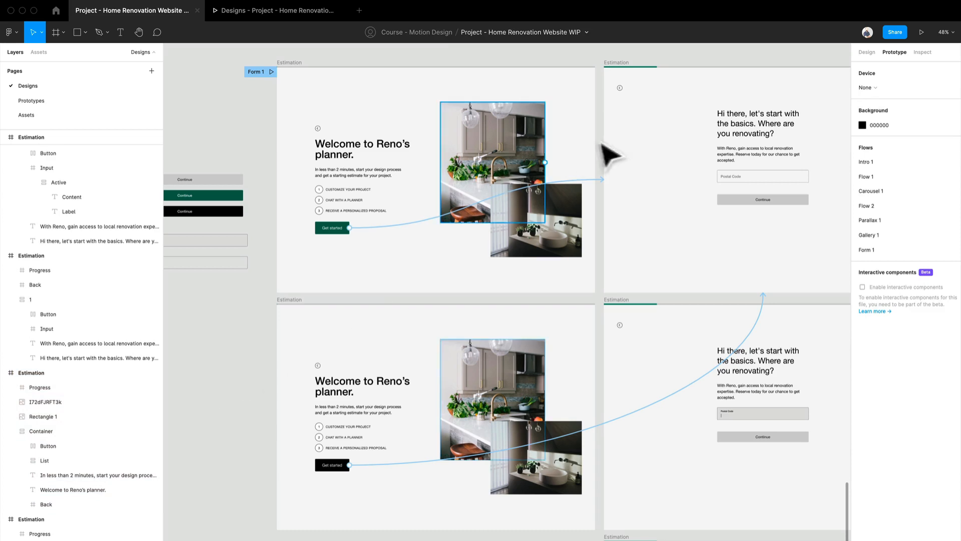
# Link the original frame's Get started button to the duplicated welcome frame, triggered while hovering, with a 300 ms animation.
pyautogui.click(604, 181)
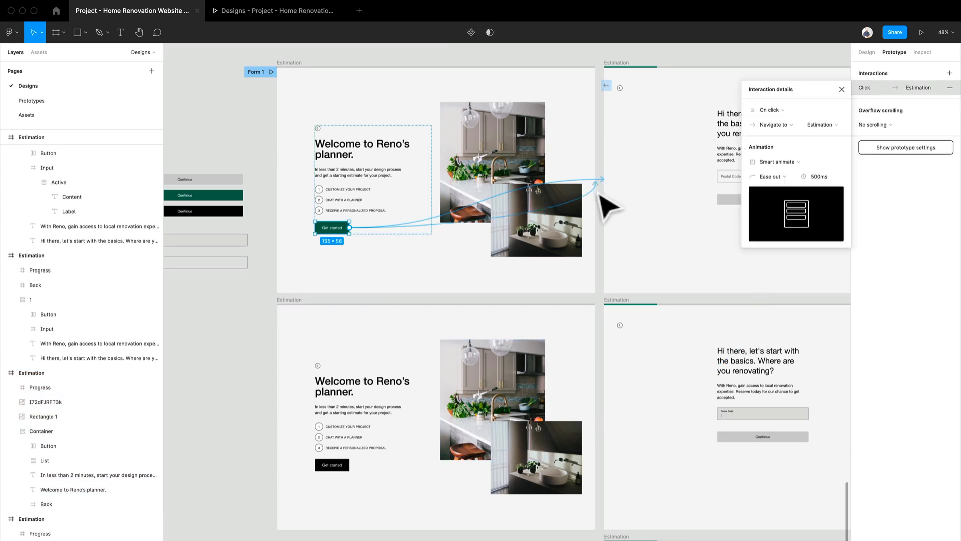
pyautogui.moveTo(604, 181); pyautogui.dragTo(405, 327)
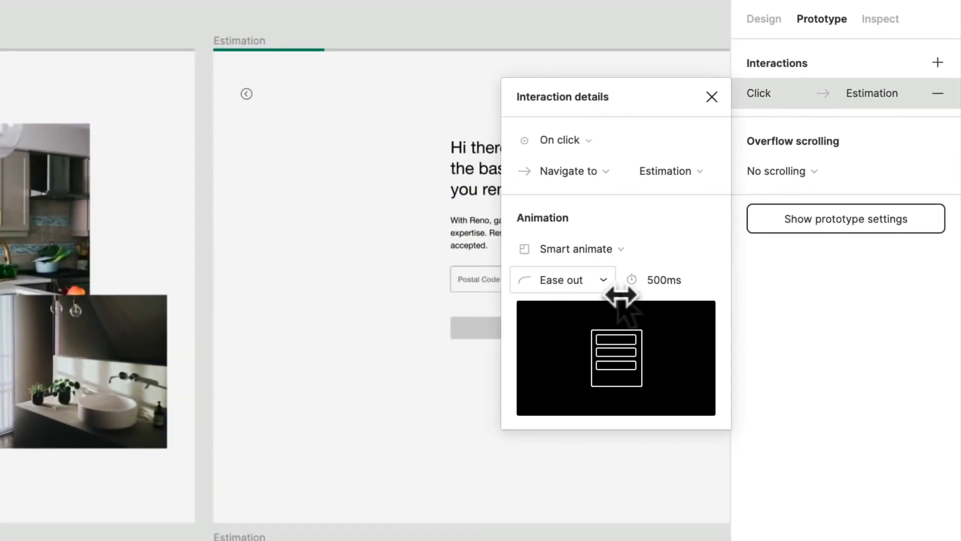
pyautogui.click(661, 286)
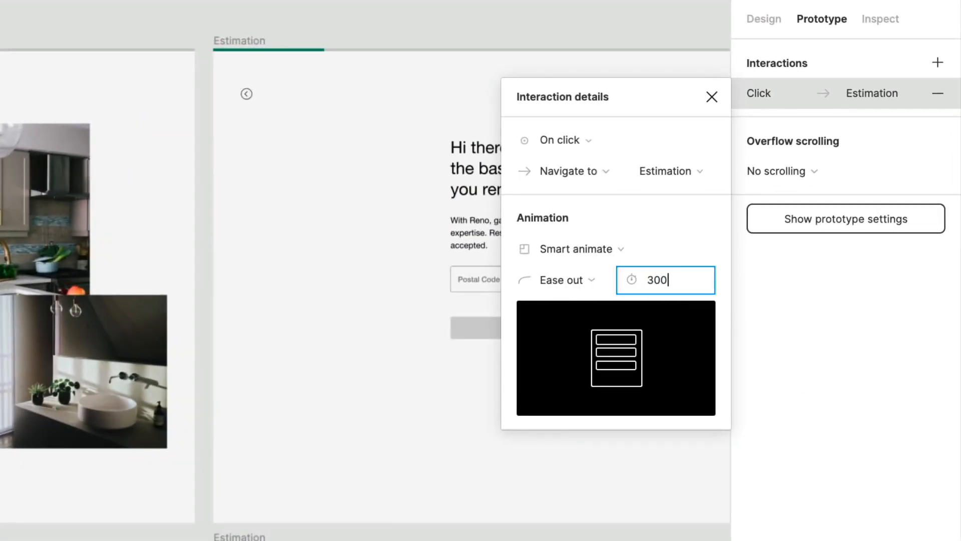
pyautogui.press('Return')
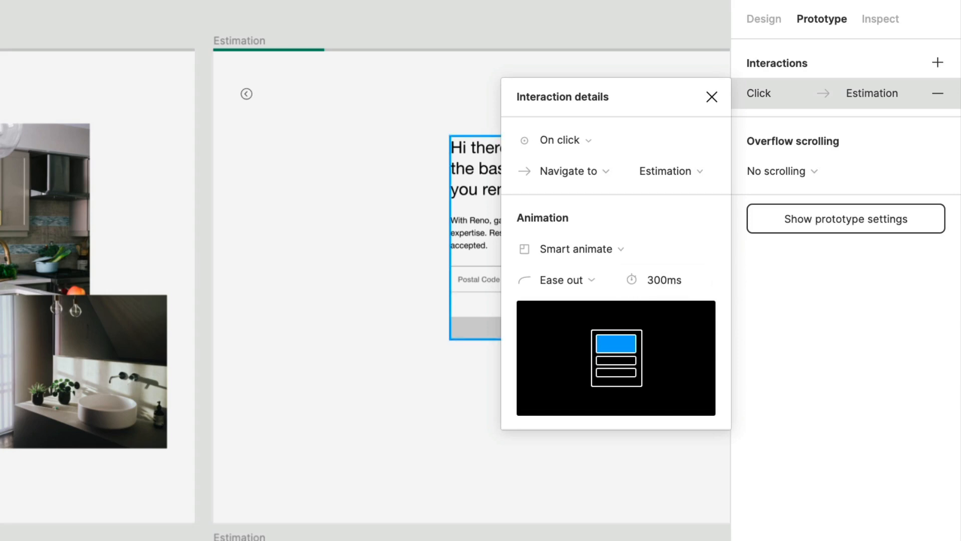
pyautogui.click(597, 133)
pyautogui.click(596, 186)
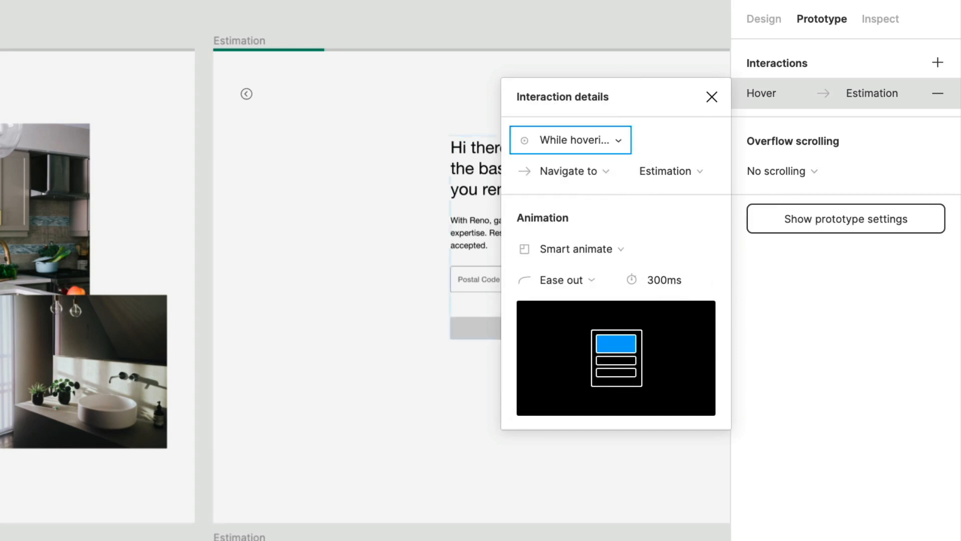
# Link the empty Postal Code input to the active-input Estimation frame below it on click, using Smart animate.
pyautogui.scroll(5, 366, 286)
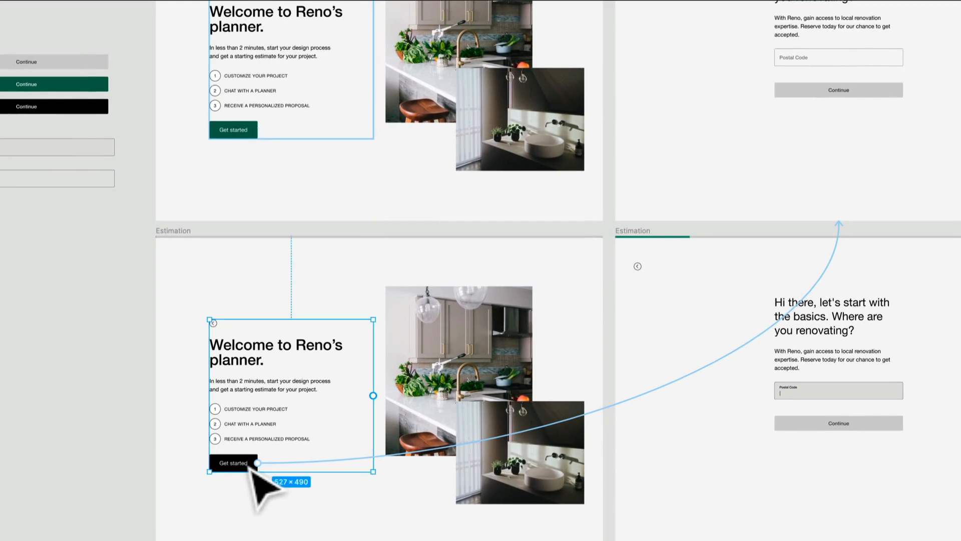
pyautogui.click(249, 468)
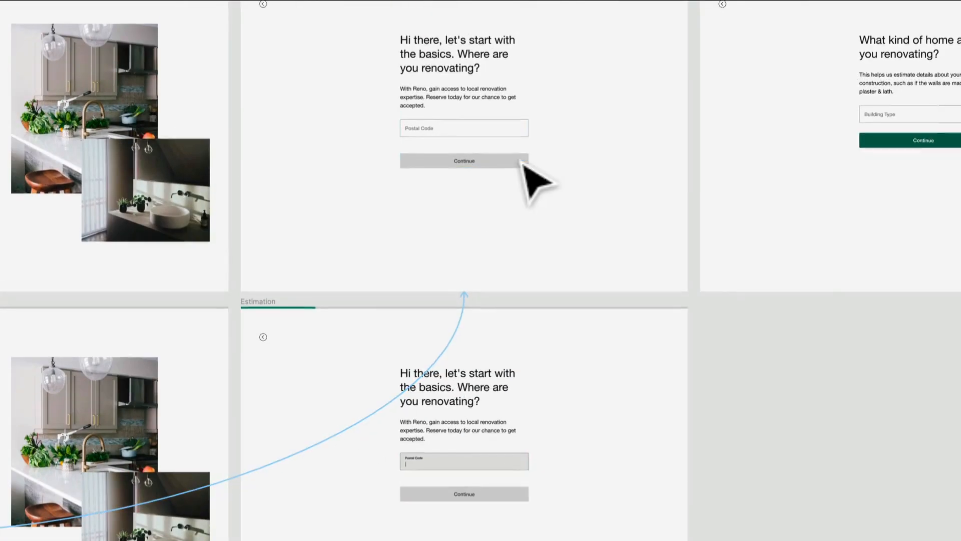
pyautogui.click(480, 161)
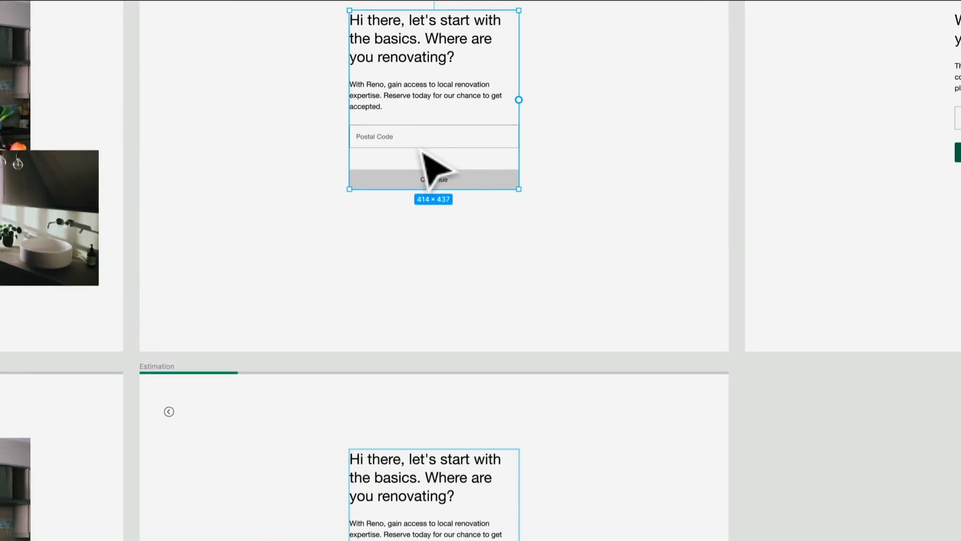
pyautogui.doubleClick(423, 153)
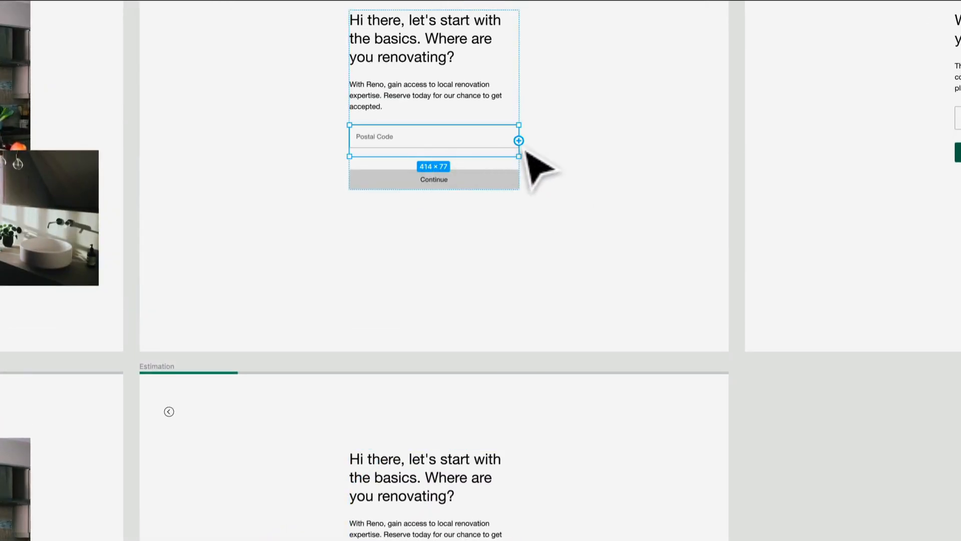
pyautogui.moveTo(518, 141); pyautogui.dragTo(535, 428)
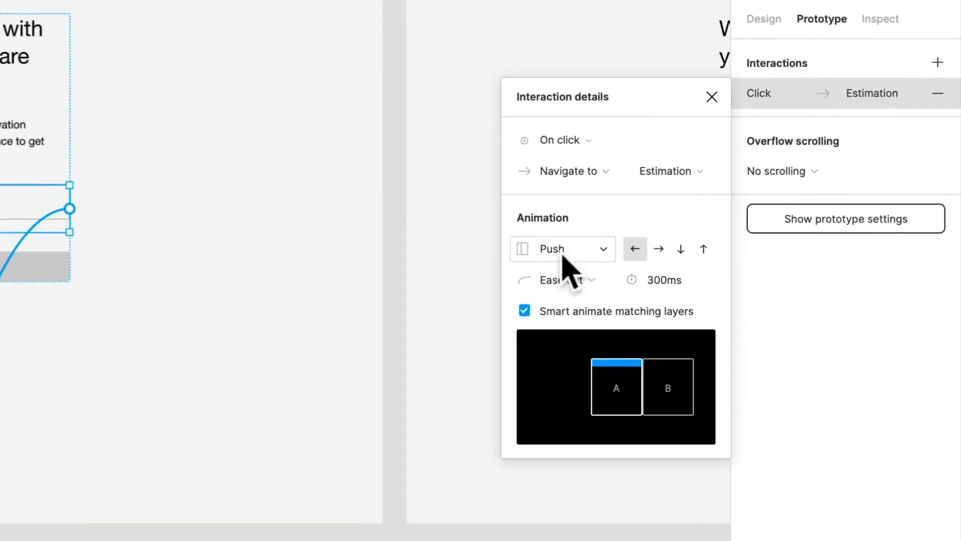
pyautogui.click(563, 253)
pyautogui.click(581, 163)
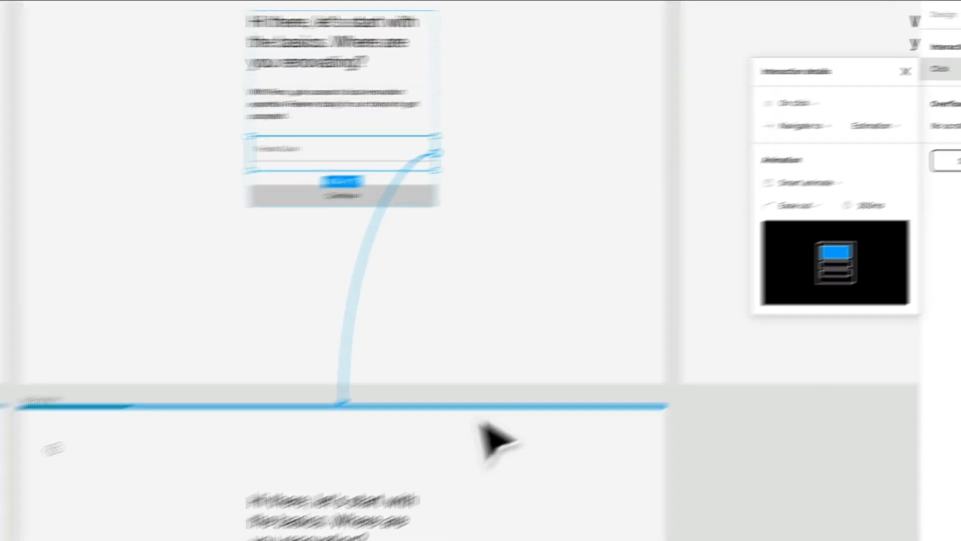
# Link the active Postal Code input to the filled-state Estimation frame below it, using Smart animate on click.
pyautogui.scroll(-10, 541, 401)
pyautogui.scroll(3, 614, 272)
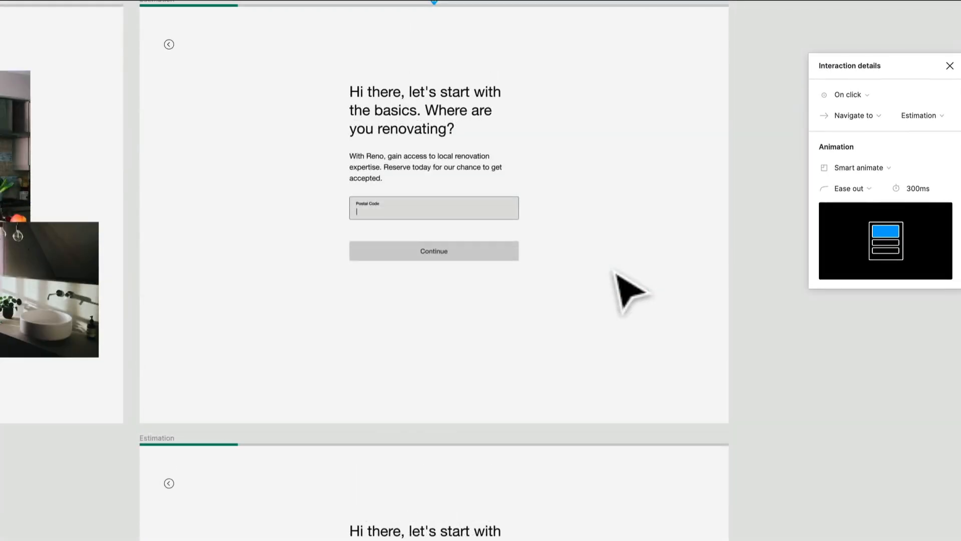
pyautogui.click(421, 226)
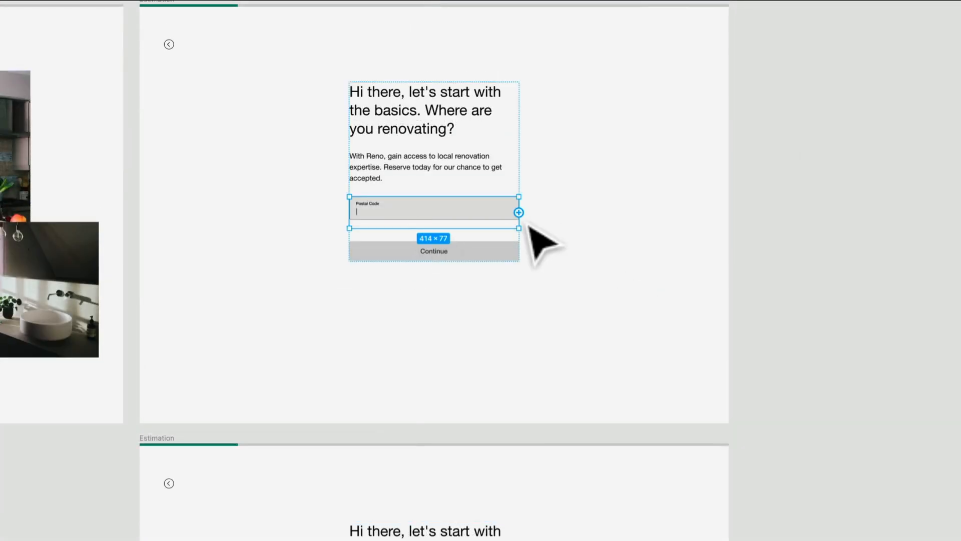
pyautogui.moveTo(519, 212); pyautogui.dragTo(519, 461)
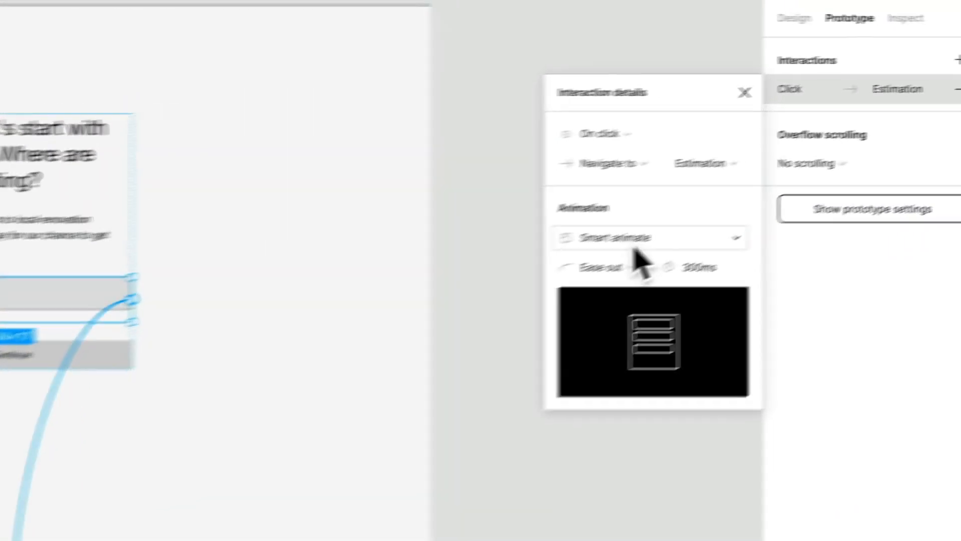
pyautogui.click(872, 168)
pyautogui.click(596, 251)
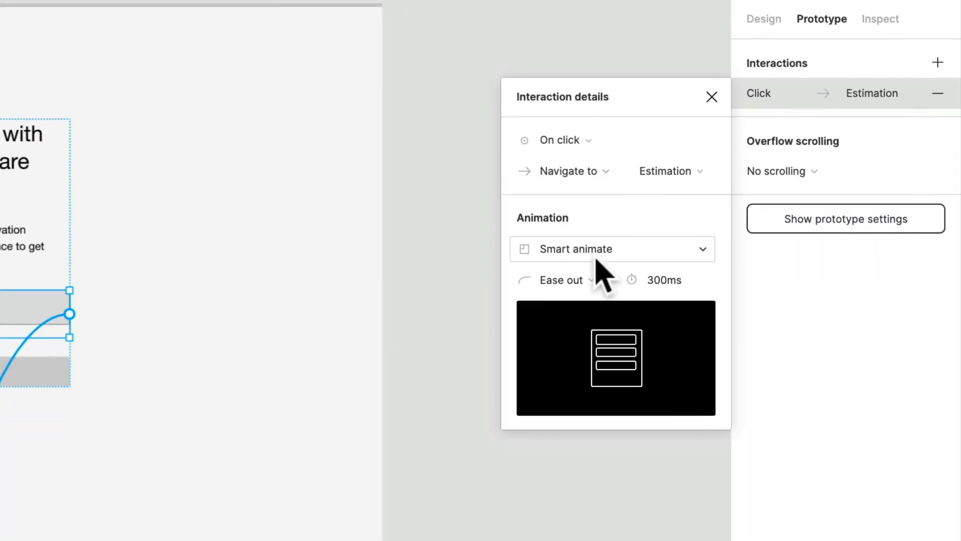
pyautogui.click(461, 429)
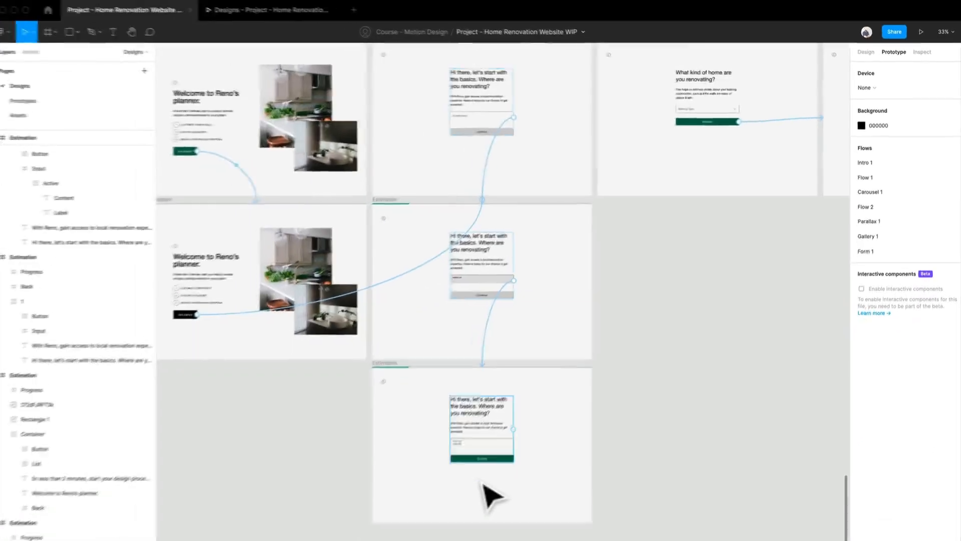
# Duplicate the filled-state Estimation frame directly below the original.
pyautogui.scroll(-3, 490, 494)
pyautogui.click(403, 310)
pyautogui.moveTo(416, 323); pyautogui.dragTo(743, 538)
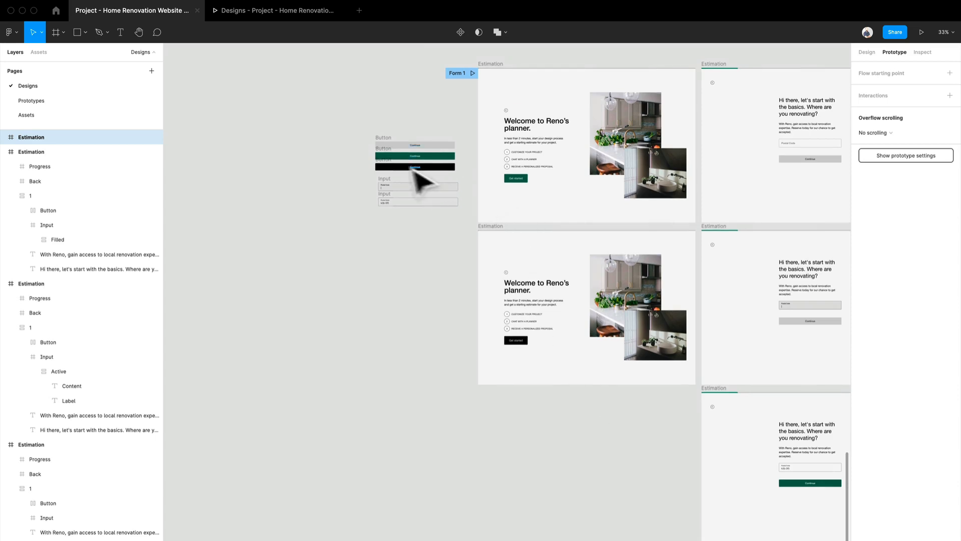
# Replace the green Continue button in the duplicated filled-state frame with a copy of the loose black Continue button.
pyautogui.click(391, 166)
pyautogui.scroll(10, 391, 164)
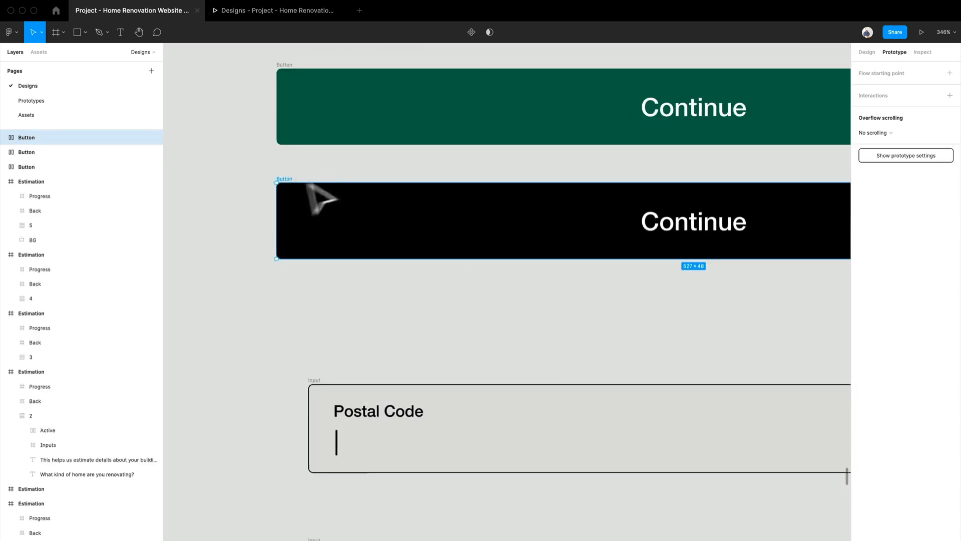
pyautogui.click(288, 171)
pyautogui.click(297, 190)
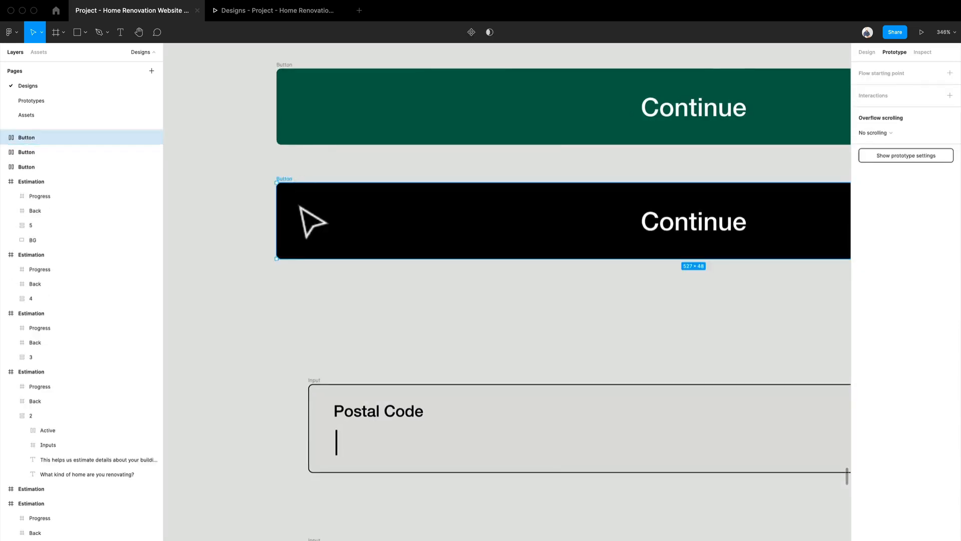
pyautogui.scroll(-6, 296, 189)
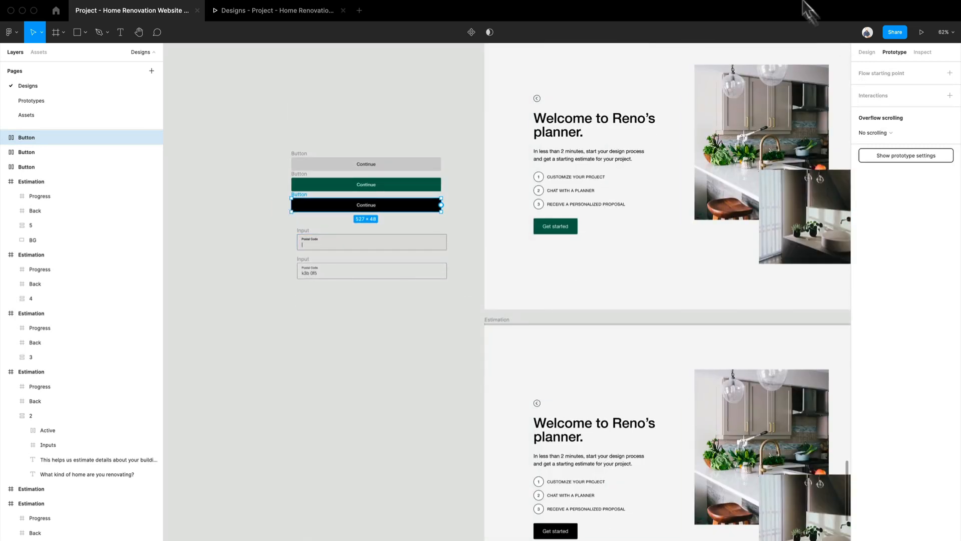
pyautogui.click(865, 52)
pyautogui.moveTo(803, 300); pyautogui.dragTo(524, 131)
pyautogui.scroll(-15, 524, 131)
pyautogui.hscroll(8, 537, 160)
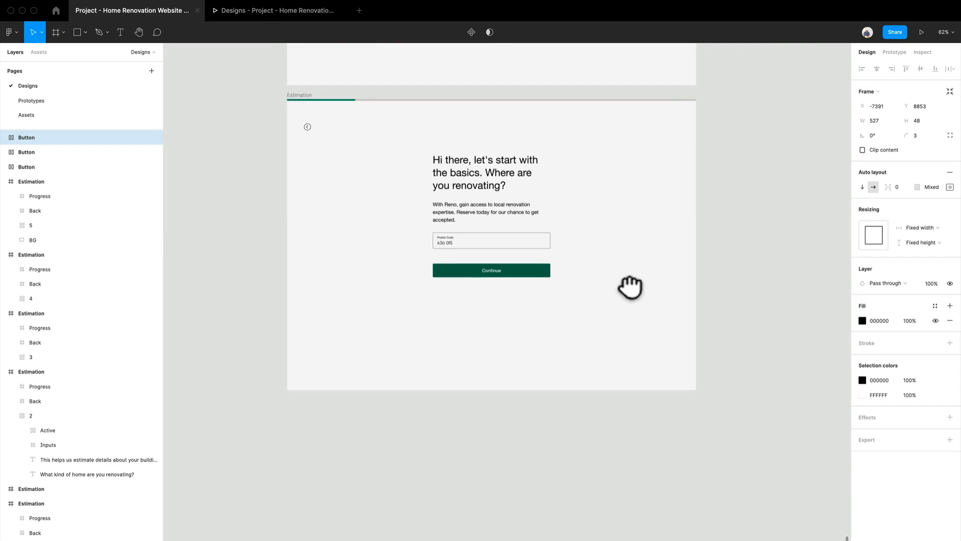
pyautogui.click(532, 266)
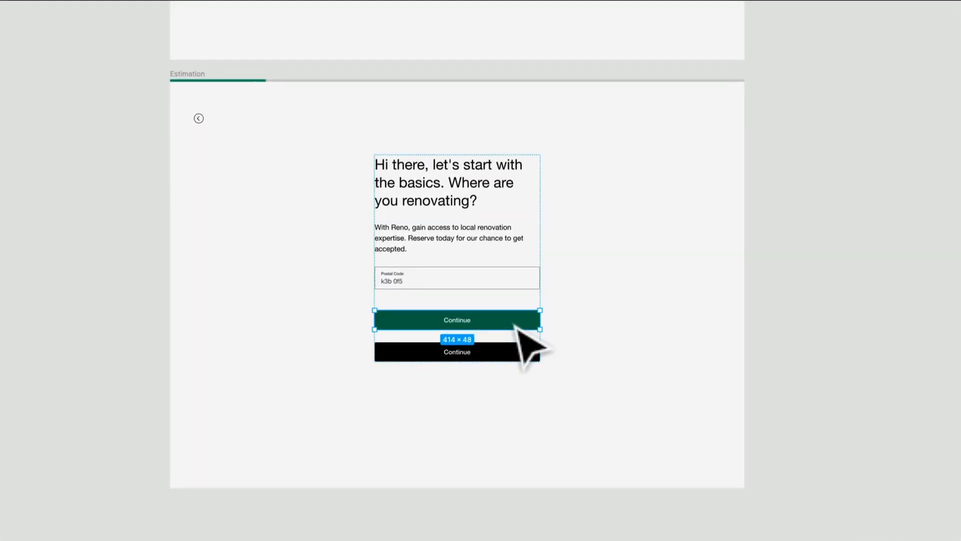
pyautogui.press('Delete')
# Link the green Continue button in the filled-state frame to the black-button Estimation frame below it while hovering, using Smart animate.
pyautogui.scroll(6, 516, 327)
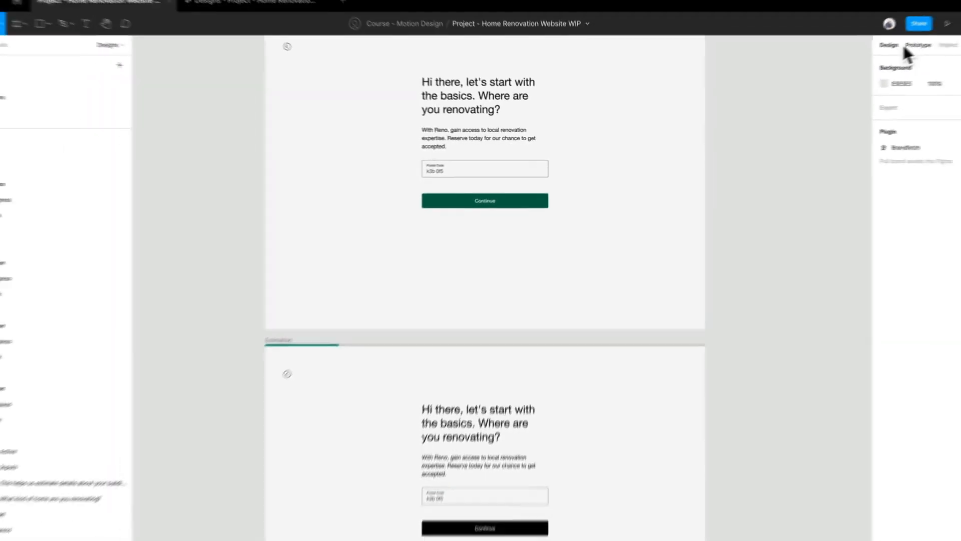
pyautogui.click(909, 47)
pyautogui.scroll(4, 763, 358)
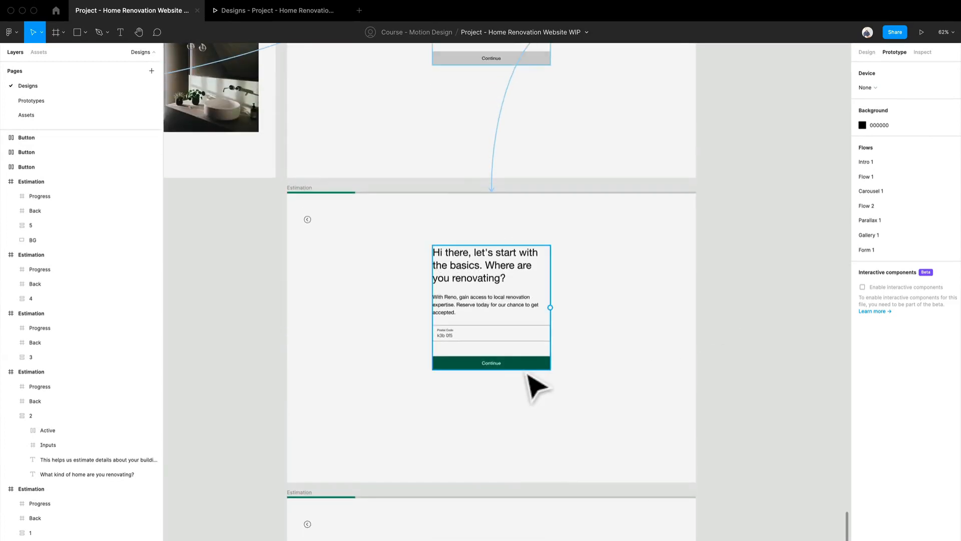
pyautogui.doubleClick(526, 369)
pyautogui.hotkey('ctrl', 'z')
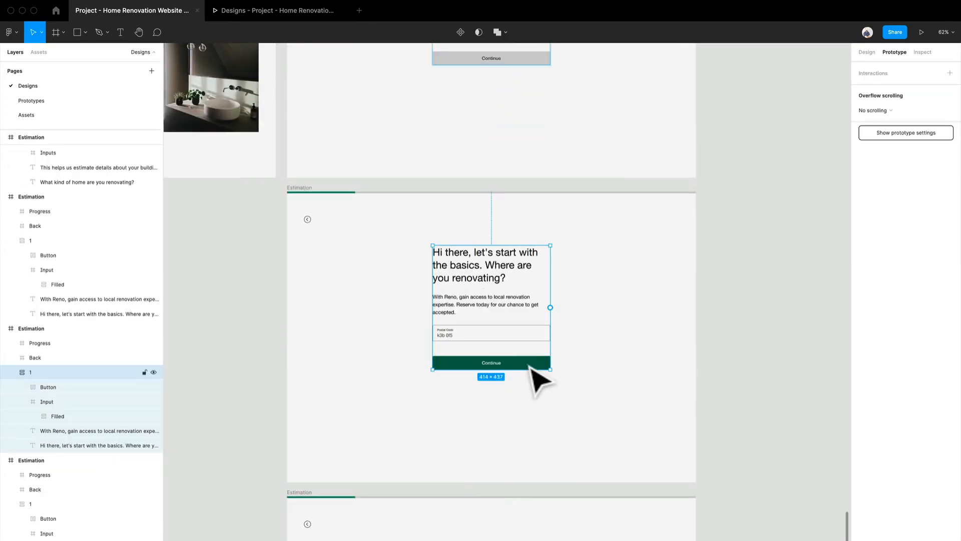
pyautogui.click(529, 365)
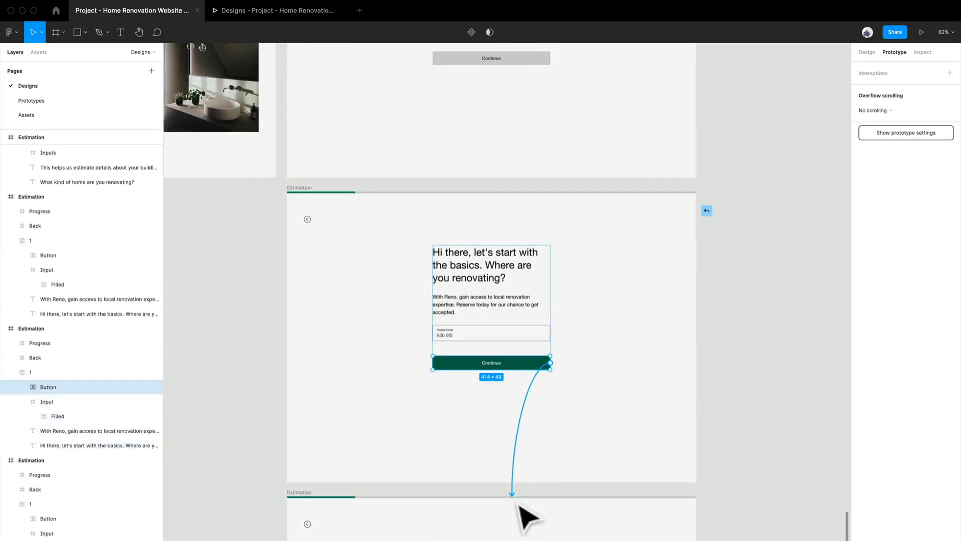
pyautogui.moveTo(520, 506); pyautogui.dragTo(519, 516)
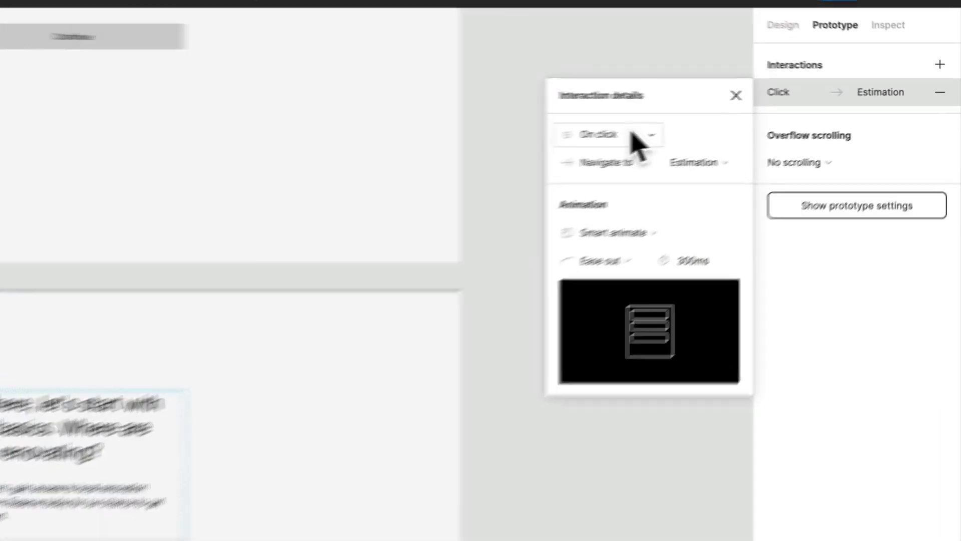
pyautogui.click(632, 135)
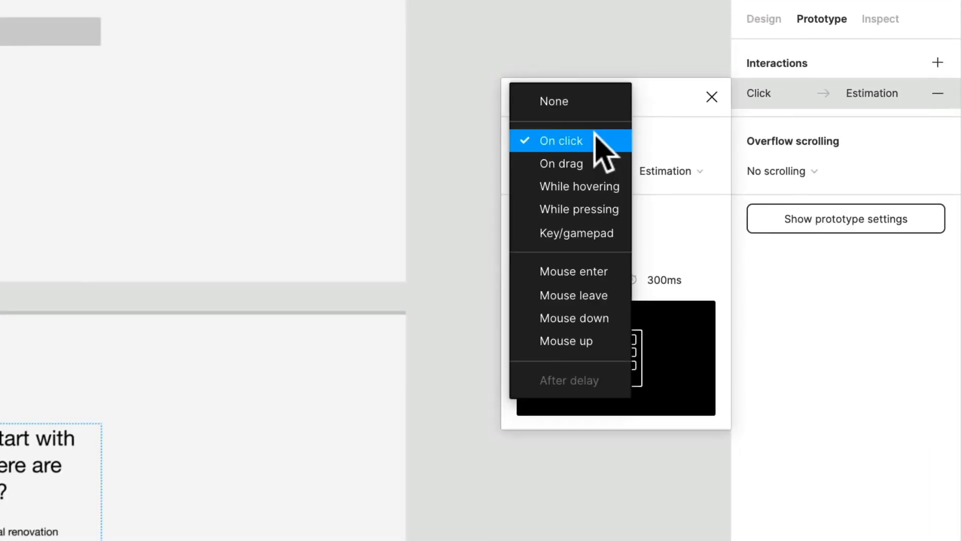
pyautogui.click(615, 191)
pyautogui.scroll(-5, 545, 465)
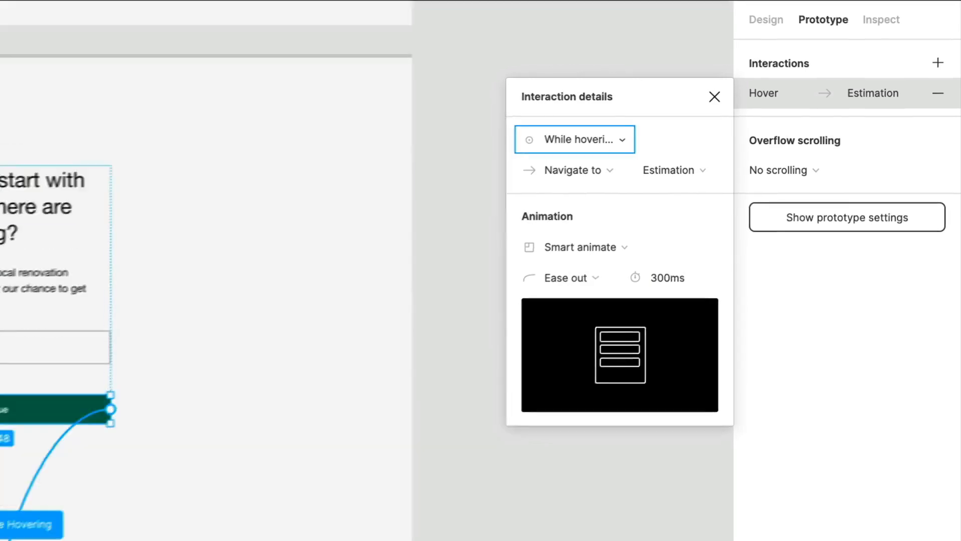
pyautogui.click(688, 437)
# Link the black Continue button to the "What kind of home are you renovating?" frame on click, with a leftward Push lasting 500 ms.
pyautogui.doubleClick(515, 473)
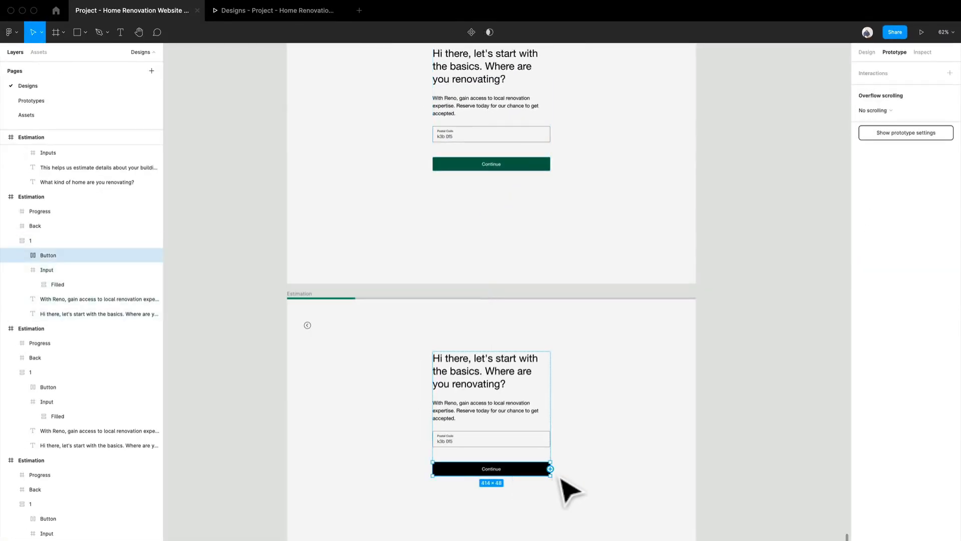
pyautogui.scroll(-5, 560, 486)
pyautogui.moveTo(552, 469); pyautogui.dragTo(666, 189)
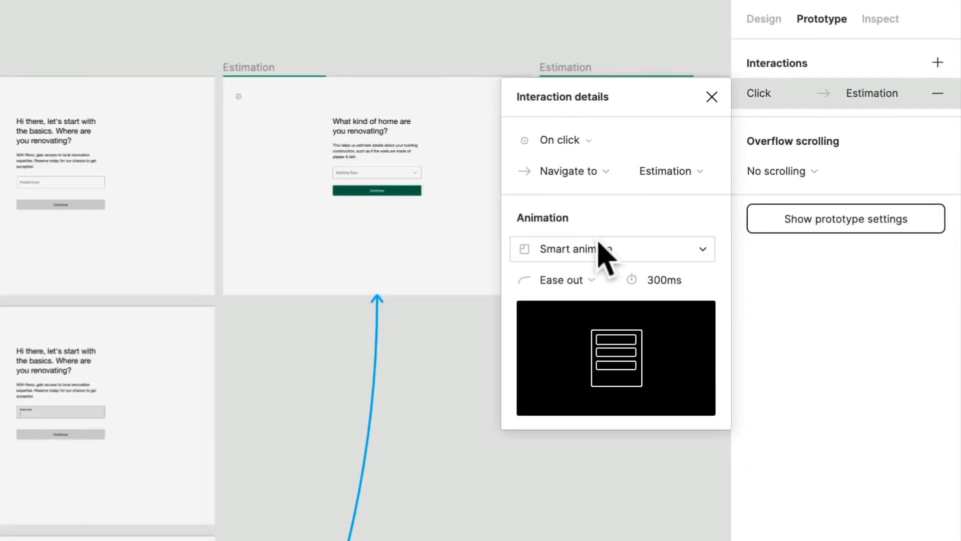
pyautogui.click(648, 229)
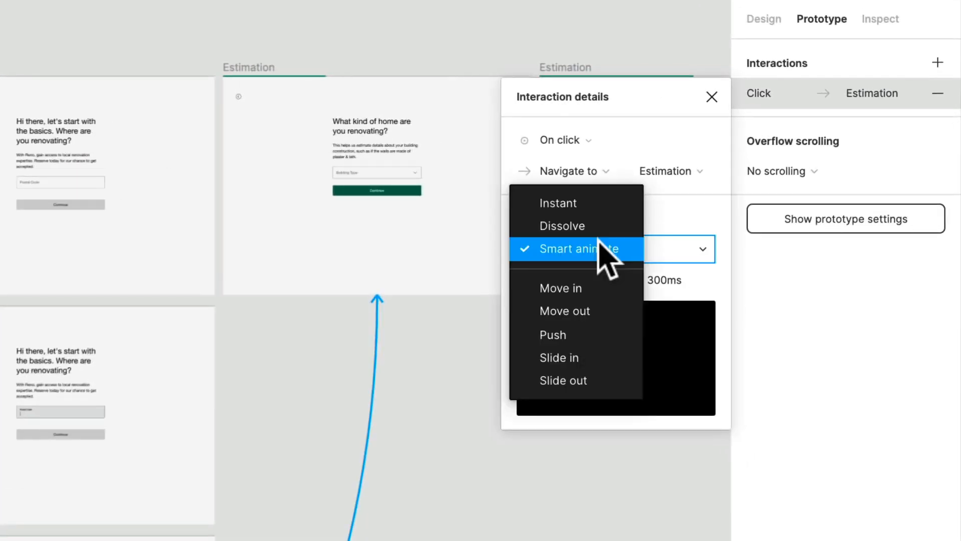
pyautogui.click(596, 346)
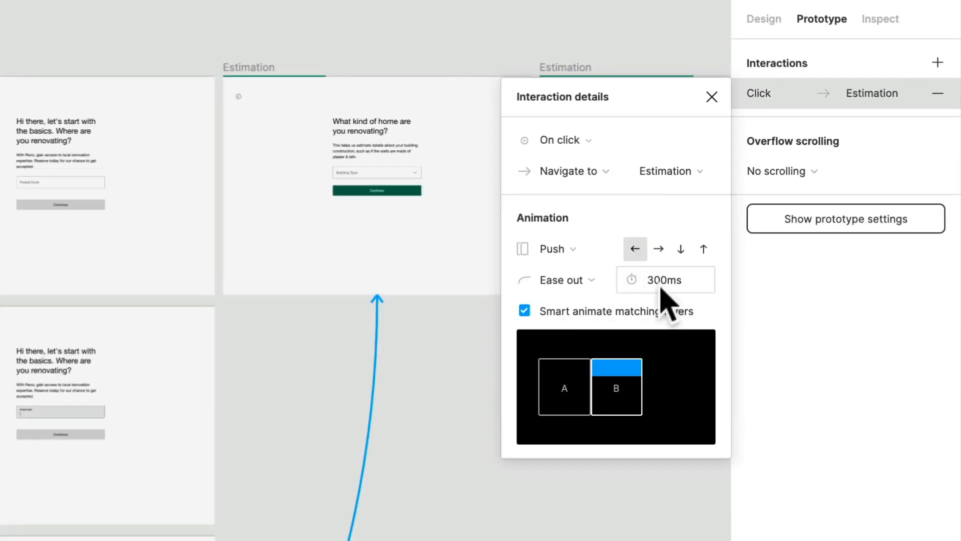
pyautogui.write('500')
pyautogui.press('Return')
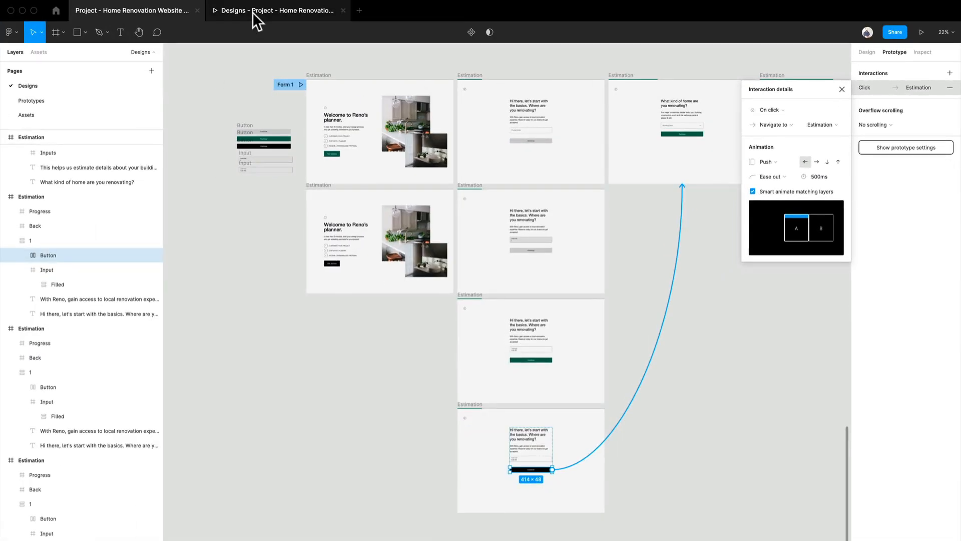
# Switch to the prototype preview and restart the Form 1 flow from its welcome screen.
pyautogui.click(256, 15)
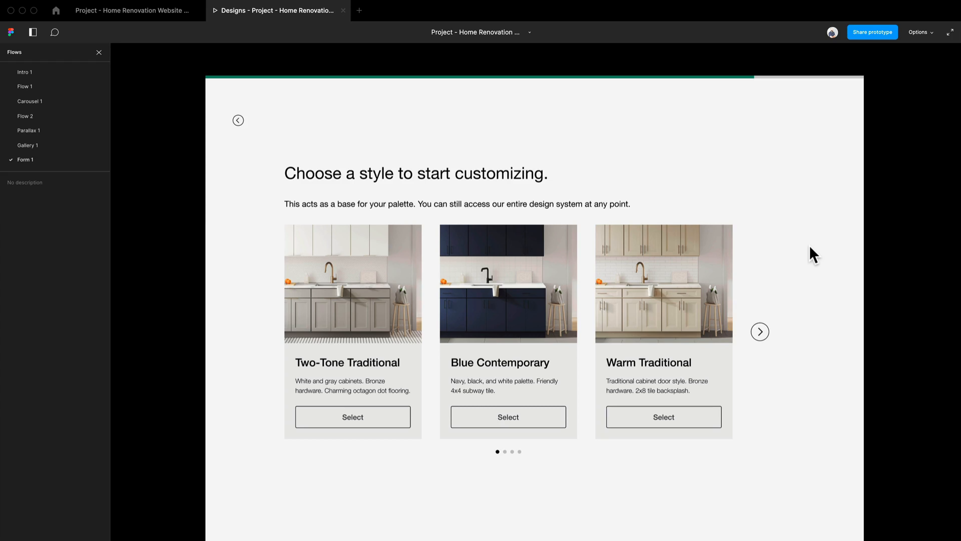
pyautogui.press('r')
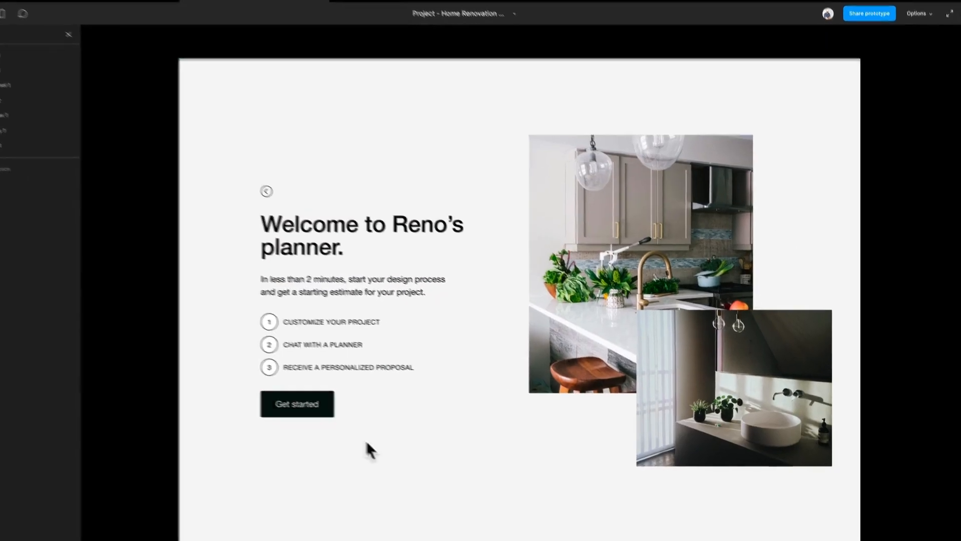